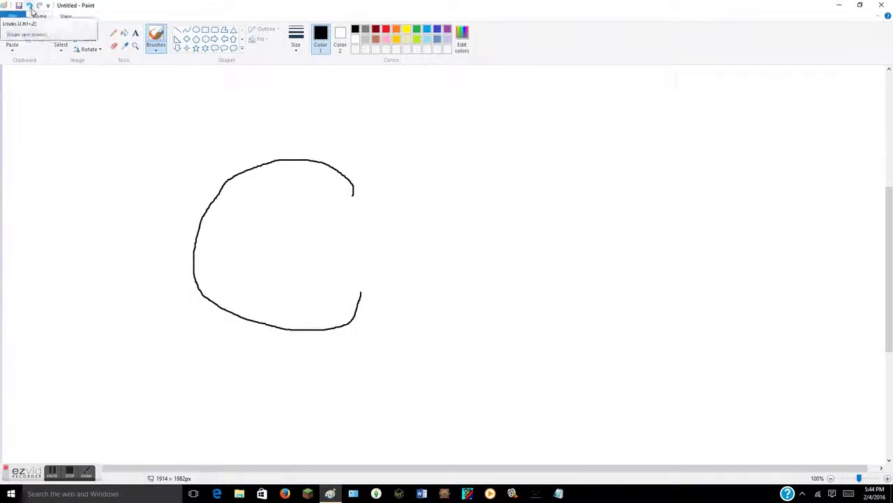
Step: Undo the freehand head outline strokes to leave the canvas blank
{"action": "left_click", "coordinate": [30, 8]}
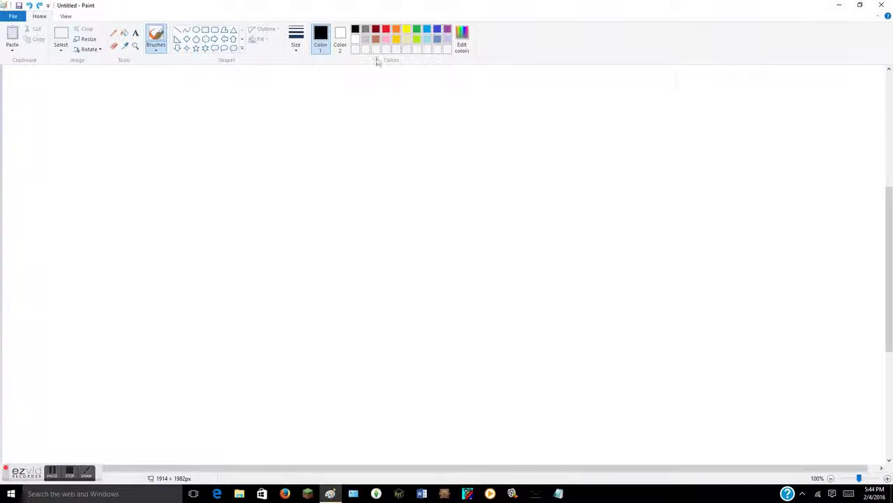
{"action": "mouse_move", "coordinate": [385, 164]}
{"action": "left_mouse_down"}
{"action": "mouse_move", "coordinate": [339, 160]}
{"action": "mouse_move", "coordinate": [284, 185]}
{"action": "mouse_move", "coordinate": [249, 229]}
{"action": "mouse_move", "coordinate": [245, 265]}
{"action": "mouse_move", "coordinate": [277, 322]}
{"action": "mouse_move", "coordinate": [322, 347]}
{"action": "mouse_move", "coordinate": [402, 363]}
{"action": "left_mouse_up"}
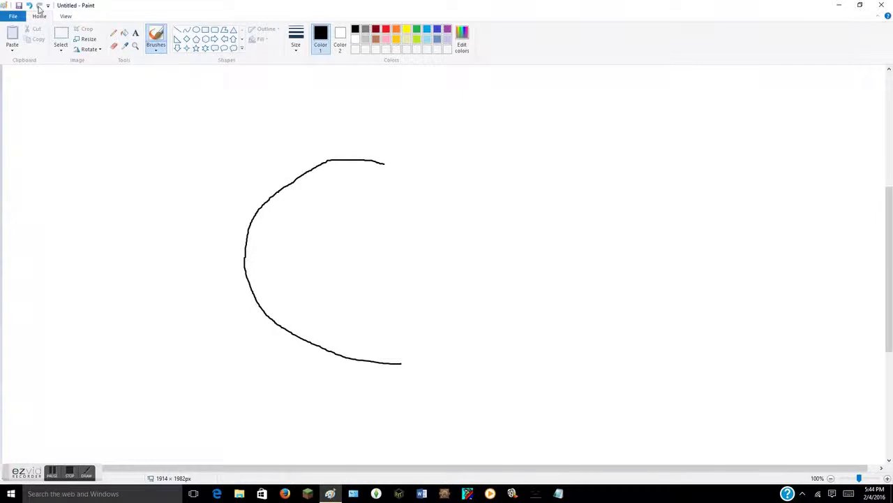
{"action": "left_click", "coordinate": [30, 6]}
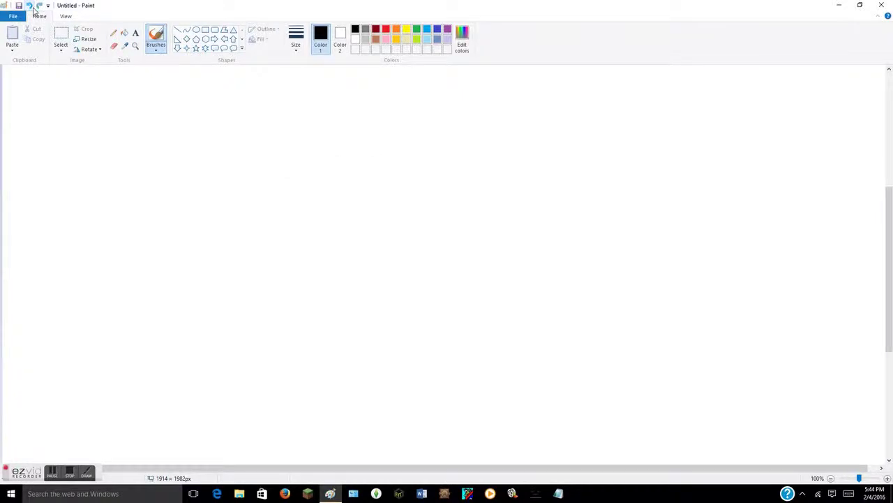
{"action": "left_click", "coordinate": [50, 474]}
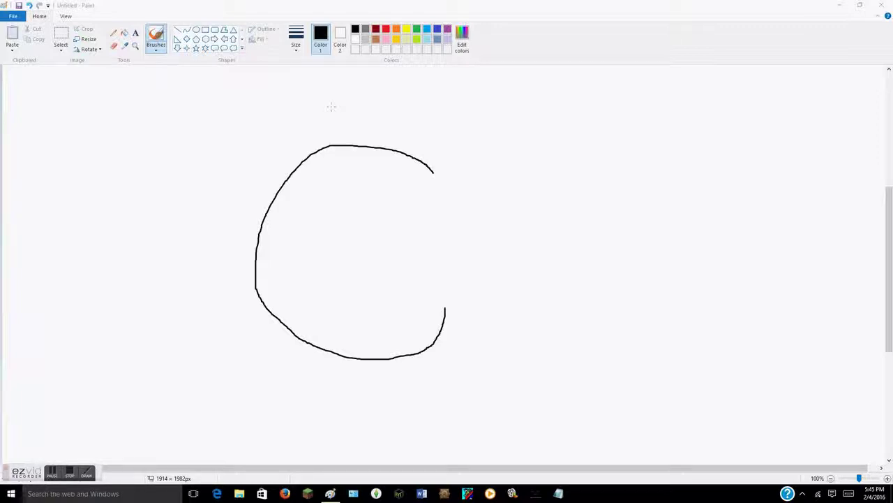
Step: Draw two rounded ears on the closed side of the C-shaped head outline and rotate the picture 180°
{"action": "left_click", "coordinate": [337, 135]}
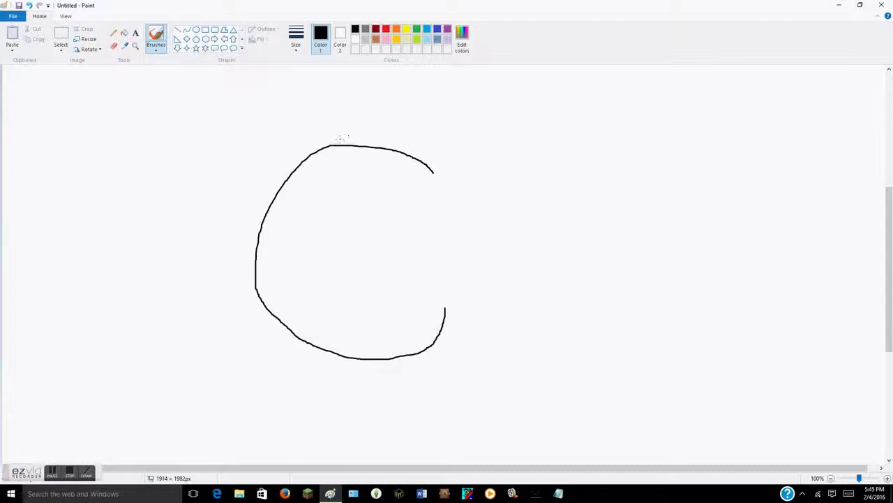
{"action": "mouse_move", "coordinate": [339, 144]}
{"action": "left_mouse_down"}
{"action": "mouse_move", "coordinate": [312, 122]}
{"action": "mouse_move", "coordinate": [250, 112]}
{"action": "mouse_move", "coordinate": [225, 164]}
{"action": "mouse_move", "coordinate": [234, 203]}
{"action": "mouse_move", "coordinate": [265, 218]}
{"action": "left_mouse_up"}
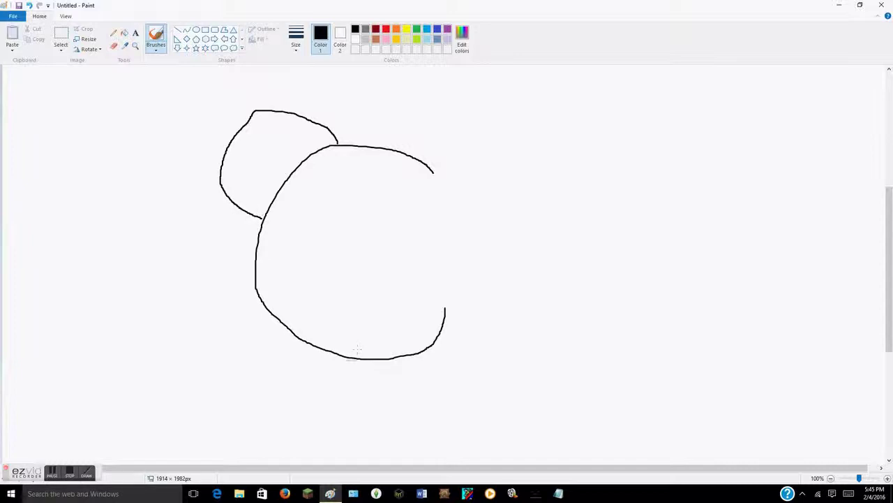
{"action": "mouse_move", "coordinate": [349, 356]}
{"action": "left_mouse_down"}
{"action": "mouse_move", "coordinate": [316, 383]}
{"action": "mouse_move", "coordinate": [239, 382]}
{"action": "mouse_move", "coordinate": [204, 344]}
{"action": "mouse_move", "coordinate": [204, 325]}
{"action": "mouse_move", "coordinate": [208, 310]}
{"action": "mouse_move", "coordinate": [255, 287]}
{"action": "left_mouse_up"}
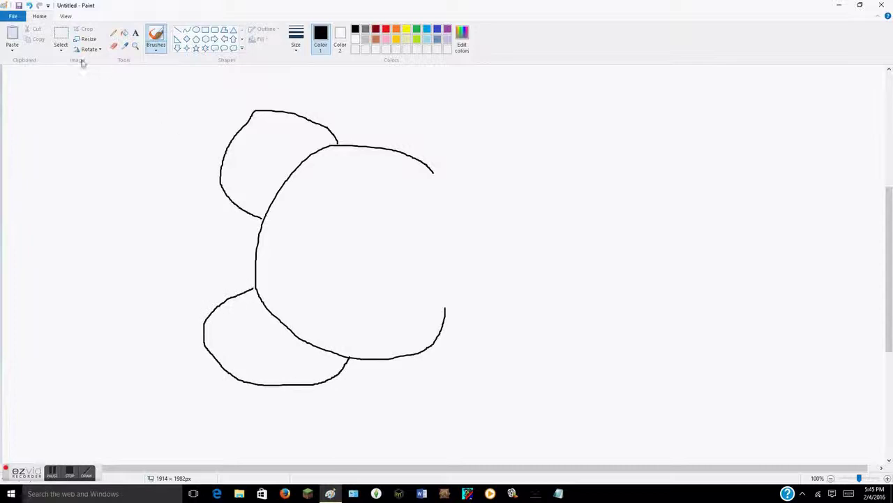
{"action": "left_click", "coordinate": [29, 5]}
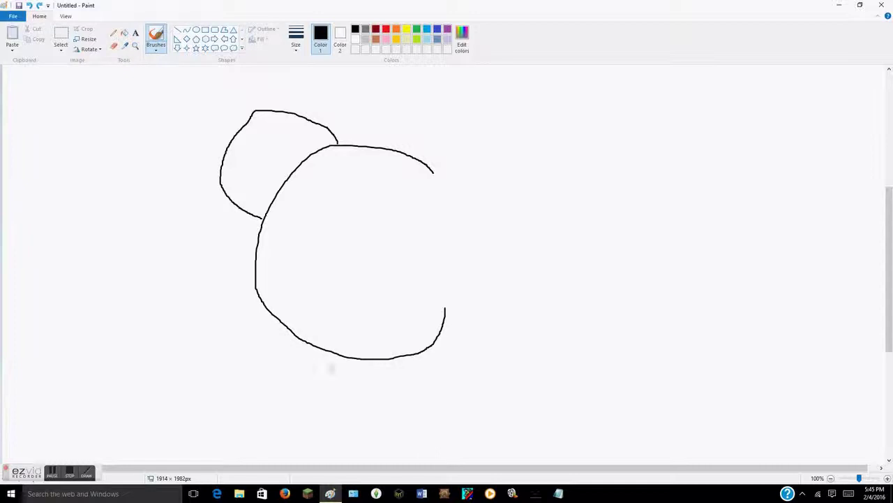
{"action": "mouse_move", "coordinate": [335, 353]}
{"action": "left_mouse_down"}
{"action": "mouse_move", "coordinate": [289, 391]}
{"action": "mouse_move", "coordinate": [239, 383]}
{"action": "mouse_move", "coordinate": [205, 361]}
{"action": "mouse_move", "coordinate": [202, 315]}
{"action": "mouse_move", "coordinate": [231, 270]}
{"action": "mouse_move", "coordinate": [255, 263]}
{"action": "left_mouse_up"}
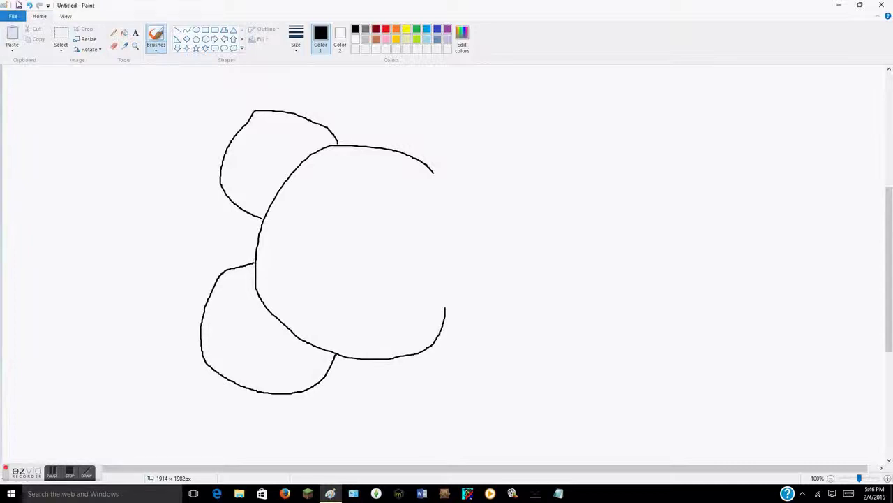
{"action": "left_click", "coordinate": [98, 58]}
{"action": "left_click", "coordinate": [83, 78]}
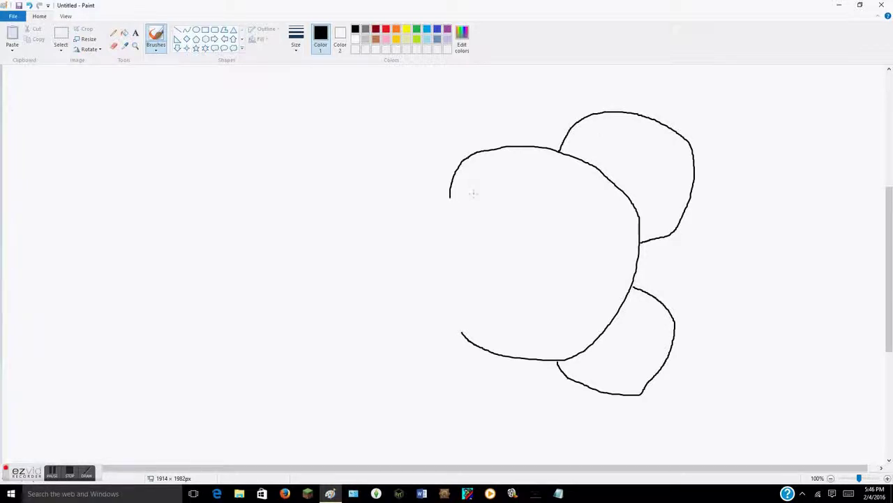
{"action": "mouse_move", "coordinate": [473, 195]}
{"action": "left_mouse_down"}
{"action": "mouse_move", "coordinate": [499, 183]}
{"action": "mouse_move", "coordinate": [576, 185]}
{"action": "mouse_move", "coordinate": [603, 210]}
{"action": "mouse_move", "coordinate": [608, 264]}
{"action": "mouse_move", "coordinate": [555, 267]}
{"action": "mouse_move", "coordinate": [609, 285]}
{"action": "mouse_move", "coordinate": [596, 318]}
{"action": "mouse_move", "coordinate": [573, 326]}
{"action": "mouse_move", "coordinate": [466, 329]}
{"action": "left_mouse_up"}
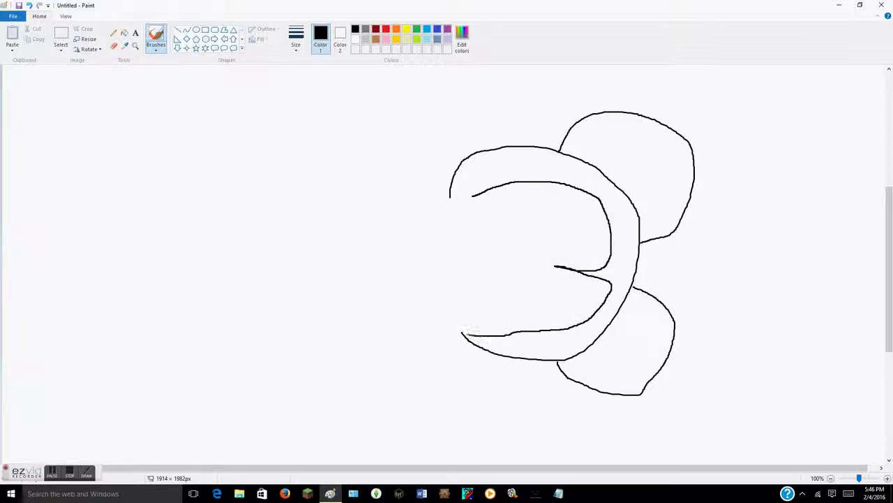
{"action": "left_click", "coordinate": [635, 296]}
{"action": "left_click", "coordinate": [29, 5]}
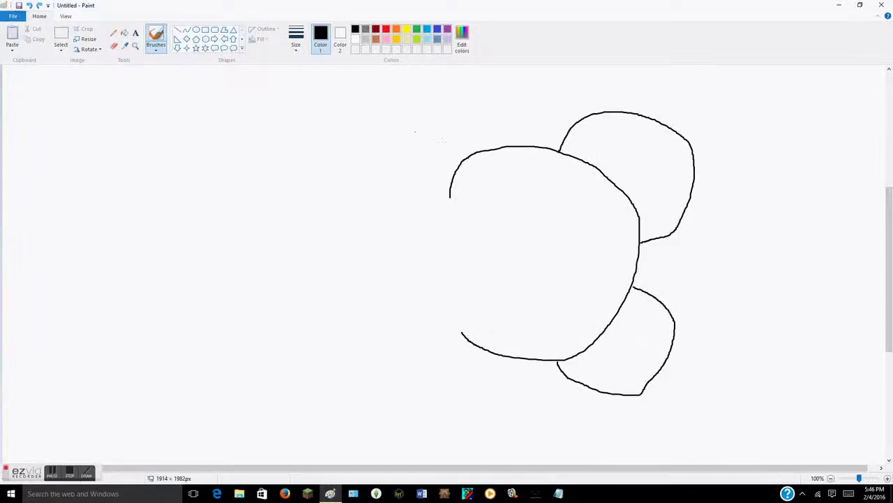
Step: Draw a two-lobed face contour with a notch between the ears inside the head, and two elongated oval eyes within it
{"action": "mouse_move", "coordinate": [472, 190]}
{"action": "left_mouse_down"}
{"action": "mouse_move", "coordinate": [515, 181]}
{"action": "mouse_move", "coordinate": [573, 191]}
{"action": "mouse_move", "coordinate": [606, 219]}
{"action": "mouse_move", "coordinate": [609, 236]}
{"action": "mouse_move", "coordinate": [608, 247]}
{"action": "mouse_move", "coordinate": [581, 255]}
{"action": "mouse_move", "coordinate": [598, 259]}
{"action": "mouse_move", "coordinate": [617, 280]}
{"action": "mouse_move", "coordinate": [610, 308]}
{"action": "mouse_move", "coordinate": [589, 328]}
{"action": "mouse_move", "coordinate": [537, 343]}
{"action": "mouse_move", "coordinate": [479, 333]}
{"action": "left_mouse_up"}
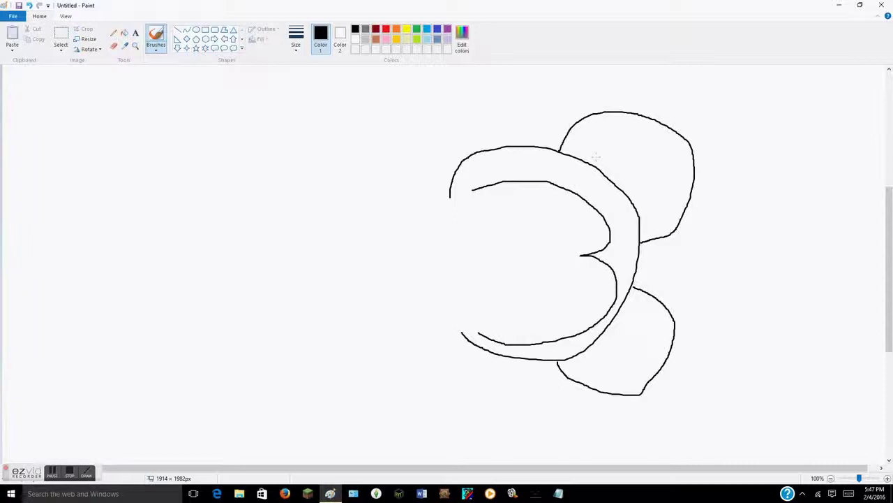
{"action": "mouse_move", "coordinate": [495, 213]}
{"action": "left_mouse_down"}
{"action": "mouse_move", "coordinate": [496, 240]}
{"action": "mouse_move", "coordinate": [540, 242]}
{"action": "mouse_move", "coordinate": [568, 228]}
{"action": "mouse_move", "coordinate": [528, 205]}
{"action": "mouse_move", "coordinate": [495, 214]}
{"action": "left_mouse_up"}
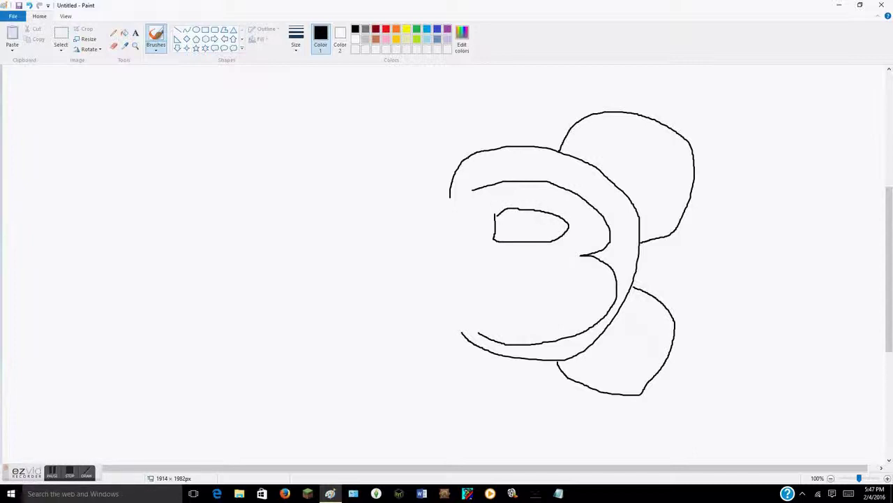
{"action": "mouse_move", "coordinate": [498, 277]}
{"action": "left_mouse_down"}
{"action": "mouse_move", "coordinate": [493, 308]}
{"action": "mouse_move", "coordinate": [510, 312]}
{"action": "mouse_move", "coordinate": [534, 311]}
{"action": "mouse_move", "coordinate": [544, 288]}
{"action": "mouse_move", "coordinate": [534, 281]}
{"action": "left_mouse_up"}
{"action": "left_click", "coordinate": [29, 6]}
{"action": "mouse_move", "coordinate": [495, 282]}
{"action": "left_mouse_down"}
{"action": "mouse_move", "coordinate": [494, 307]}
{"action": "mouse_move", "coordinate": [549, 311]}
{"action": "mouse_move", "coordinate": [559, 302]}
{"action": "mouse_move", "coordinate": [556, 286]}
{"action": "mouse_move", "coordinate": [494, 284]}
{"action": "left_mouse_up"}
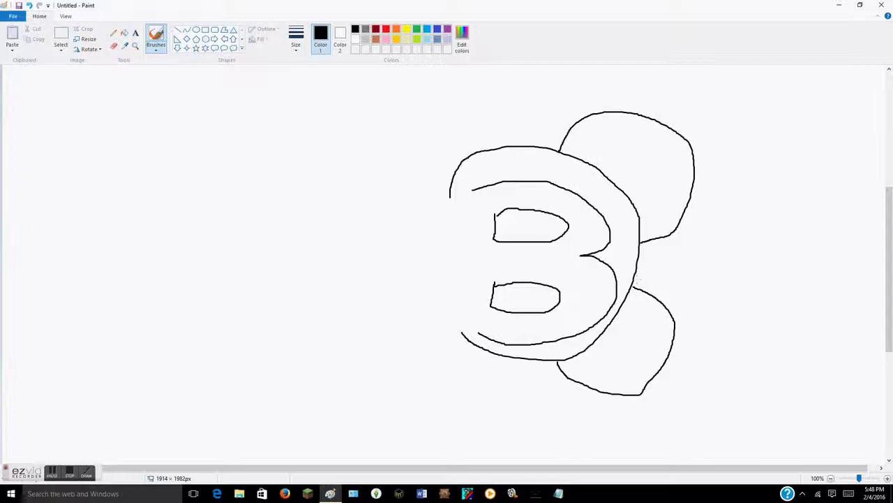
{"action": "mouse_move", "coordinate": [482, 249]}
{"action": "left_mouse_down"}
{"action": "mouse_move", "coordinate": [460, 252]}
{"action": "mouse_move", "coordinate": [457, 265]}
{"action": "mouse_move", "coordinate": [481, 271]}
{"action": "mouse_move", "coordinate": [482, 254]}
{"action": "left_mouse_up"}
{"action": "left_click", "coordinate": [29, 5]}
{"action": "mouse_move", "coordinate": [472, 243]}
{"action": "left_mouse_down"}
{"action": "mouse_move", "coordinate": [463, 285]}
{"action": "mouse_move", "coordinate": [478, 285]}
{"action": "mouse_move", "coordinate": [490, 275]}
{"action": "mouse_move", "coordinate": [490, 239]}
{"action": "mouse_move", "coordinate": [471, 246]}
{"action": "left_mouse_up"}
{"action": "left_click", "coordinate": [29, 5]}
Step: Draw an oval nose beside the eyes, centred between them on the open side of the head
{"action": "mouse_move", "coordinate": [482, 239]}
{"action": "left_mouse_down"}
{"action": "mouse_move", "coordinate": [461, 242]}
{"action": "mouse_move", "coordinate": [455, 284]}
{"action": "mouse_move", "coordinate": [465, 295]}
{"action": "mouse_move", "coordinate": [484, 281]}
{"action": "mouse_move", "coordinate": [480, 241]}
{"action": "left_mouse_up"}
{"action": "mouse_move", "coordinate": [458, 221]}
{"action": "left_mouse_down"}
{"action": "mouse_move", "coordinate": [422, 256]}
{"action": "mouse_move", "coordinate": [422, 281]}
{"action": "left_mouse_up"}
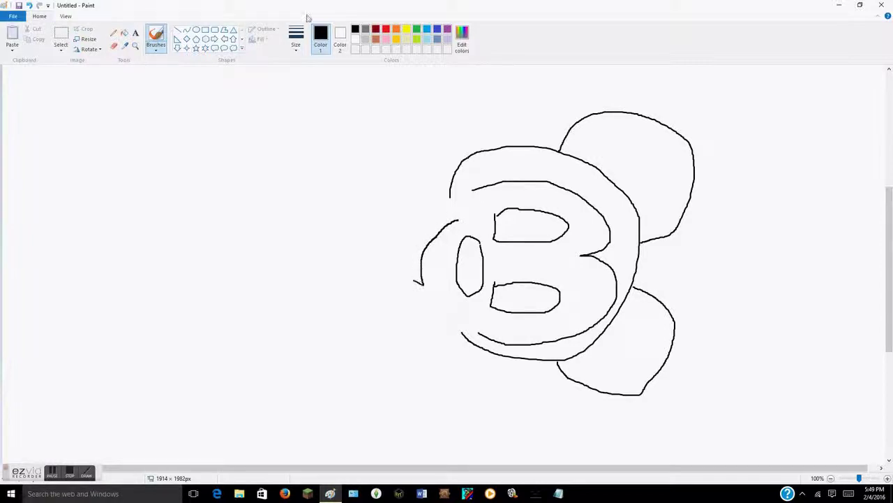
{"action": "left_click", "coordinate": [29, 6]}
{"action": "mouse_move", "coordinate": [465, 223]}
{"action": "left_mouse_down"}
{"action": "mouse_move", "coordinate": [436, 279]}
{"action": "mouse_move", "coordinate": [453, 307]}
{"action": "mouse_move", "coordinate": [471, 313]}
{"action": "left_mouse_up"}
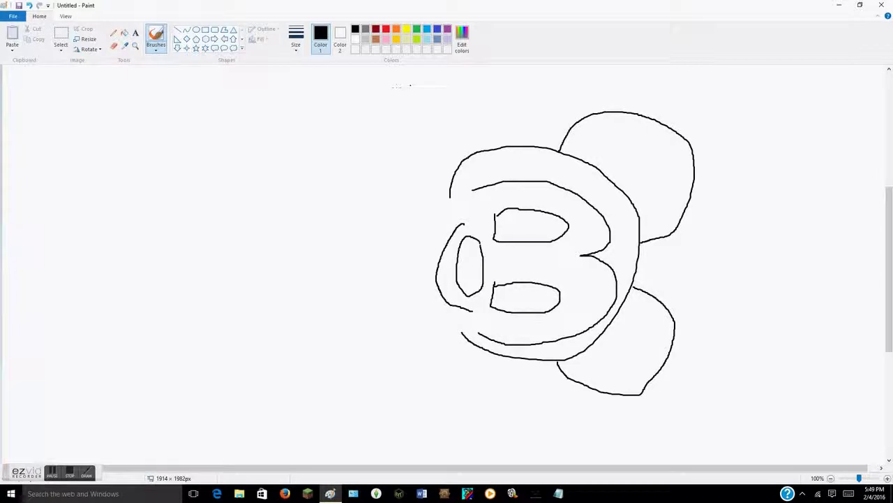
{"action": "left_click", "coordinate": [29, 5]}
{"action": "mouse_move", "coordinate": [451, 226]}
{"action": "left_mouse_down"}
{"action": "mouse_move", "coordinate": [425, 264]}
{"action": "mouse_move", "coordinate": [430, 305]}
{"action": "mouse_move", "coordinate": [507, 341]}
{"action": "left_mouse_up"}
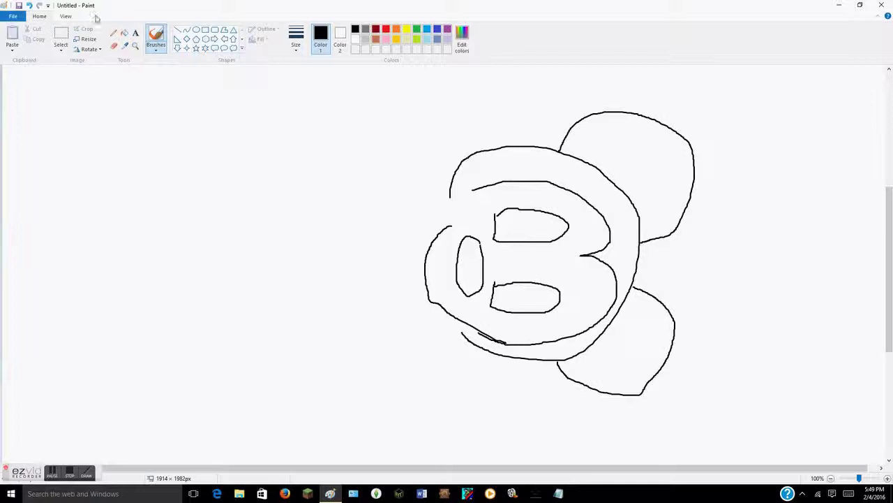
{"action": "left_click", "coordinate": [29, 6]}
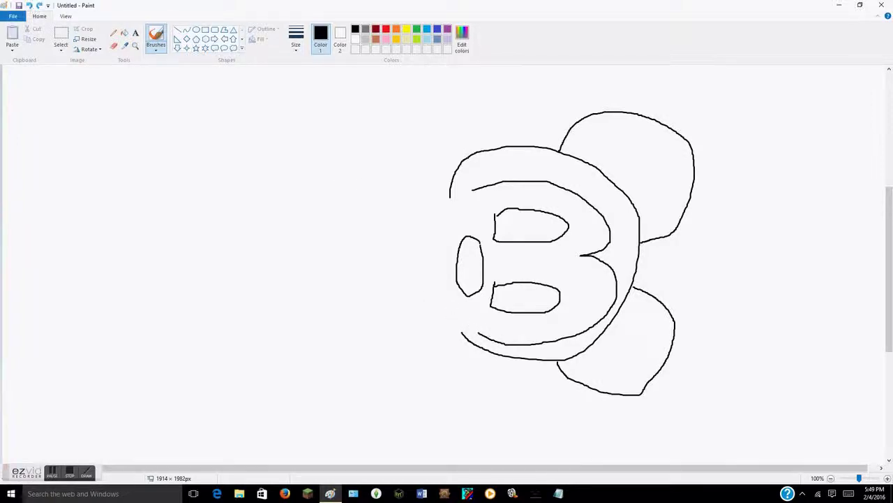
{"action": "mouse_move", "coordinate": [451, 226]}
{"action": "left_mouse_down"}
{"action": "mouse_move", "coordinate": [423, 244]}
{"action": "mouse_move", "coordinate": [414, 270]}
{"action": "mouse_move", "coordinate": [433, 296]}
{"action": "mouse_move", "coordinate": [470, 316]}
{"action": "left_mouse_up"}
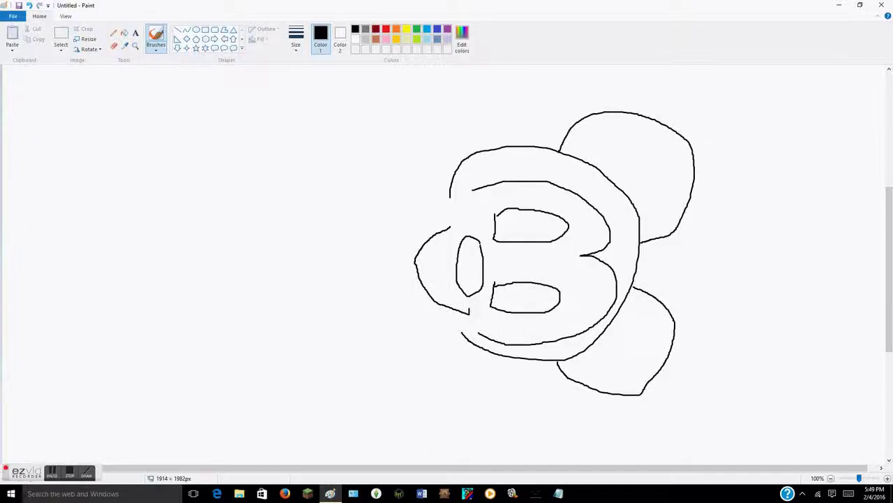
{"action": "left_click", "coordinate": [29, 4]}
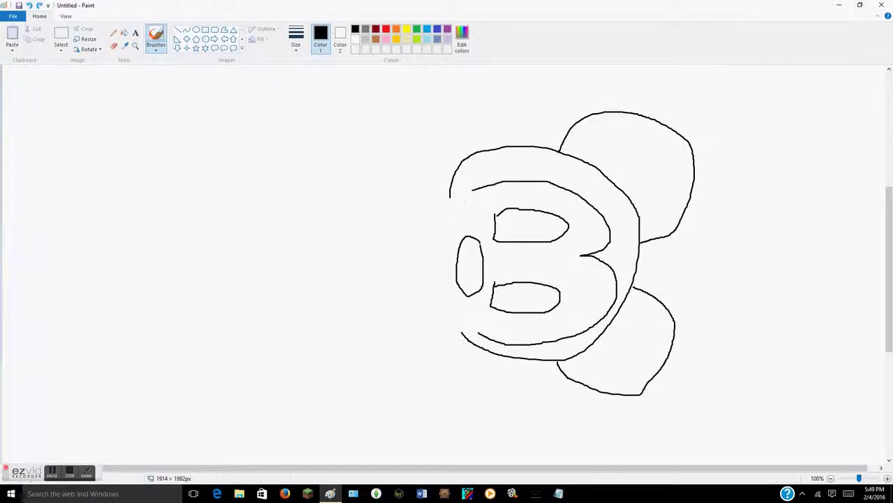
{"action": "mouse_move", "coordinate": [457, 226]}
{"action": "left_mouse_down"}
{"action": "mouse_move", "coordinate": [421, 264]}
{"action": "mouse_move", "coordinate": [420, 293]}
{"action": "mouse_move", "coordinate": [451, 319]}
{"action": "mouse_move", "coordinate": [468, 319]}
{"action": "left_mouse_up"}
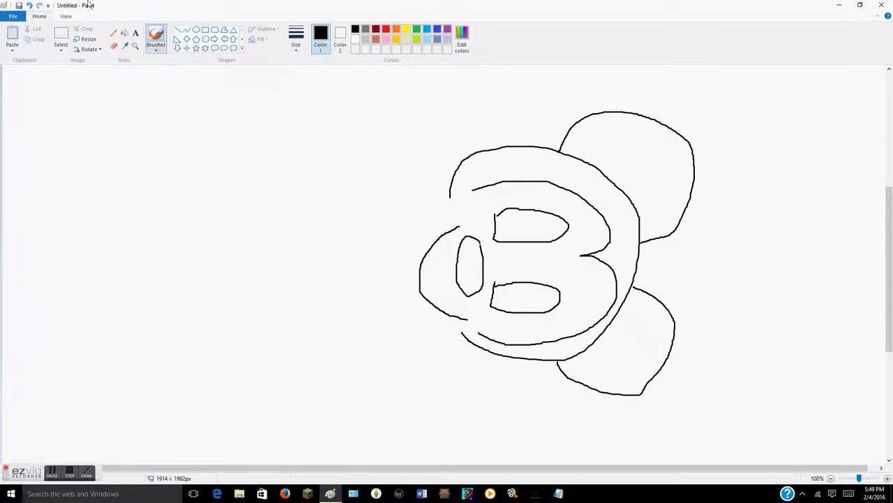
{"action": "left_click", "coordinate": [28, 4]}
Step: Draw a curved mouth line around the outer side of the nose and join the upper end of the face contour to the head outline
{"action": "mouse_move", "coordinate": [476, 220]}
{"action": "left_mouse_down"}
{"action": "mouse_move", "coordinate": [442, 232]}
{"action": "mouse_move", "coordinate": [431, 262]}
{"action": "mouse_move", "coordinate": [432, 287]}
{"action": "mouse_move", "coordinate": [453, 314]}
{"action": "mouse_move", "coordinate": [473, 318]}
{"action": "left_mouse_up"}
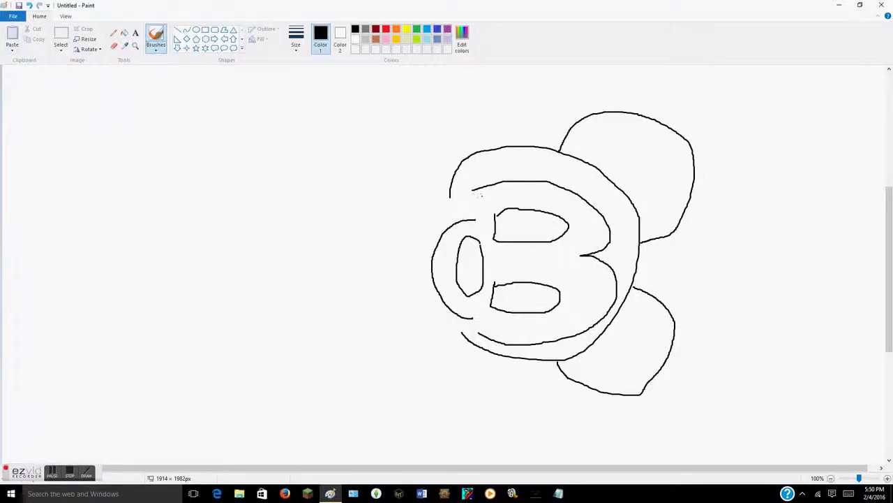
{"action": "left_click_drag", "start_coordinate": [473, 187], "coordinate": [450, 196]}
{"action": "mouse_move", "coordinate": [451, 190]}
{"action": "left_mouse_down"}
{"action": "mouse_move", "coordinate": [427, 173]}
{"action": "mouse_move", "coordinate": [408, 175]}
{"action": "mouse_move", "coordinate": [396, 197]}
{"action": "mouse_move", "coordinate": [405, 290]}
{"action": "mouse_move", "coordinate": [433, 342]}
{"action": "mouse_move", "coordinate": [447, 347]}
{"action": "mouse_move", "coordinate": [463, 332]}
{"action": "mouse_move", "coordinate": [488, 344]}
{"action": "left_mouse_up"}
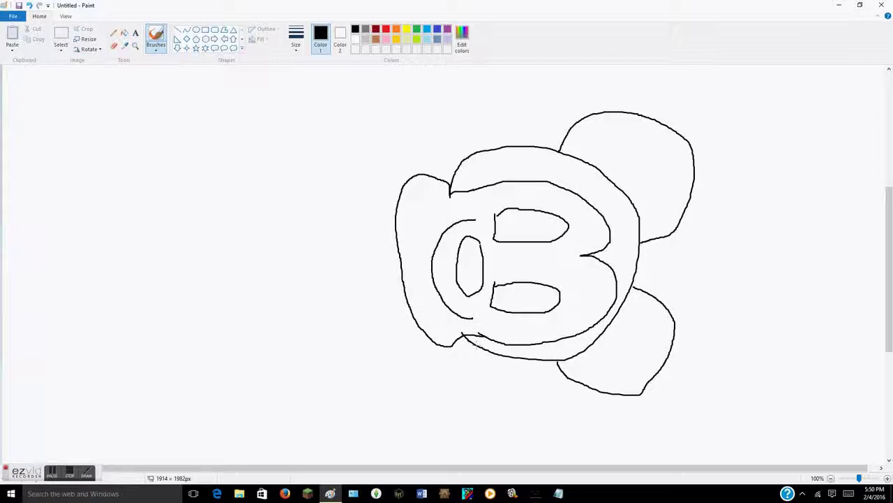
{"action": "left_click", "coordinate": [29, 5]}
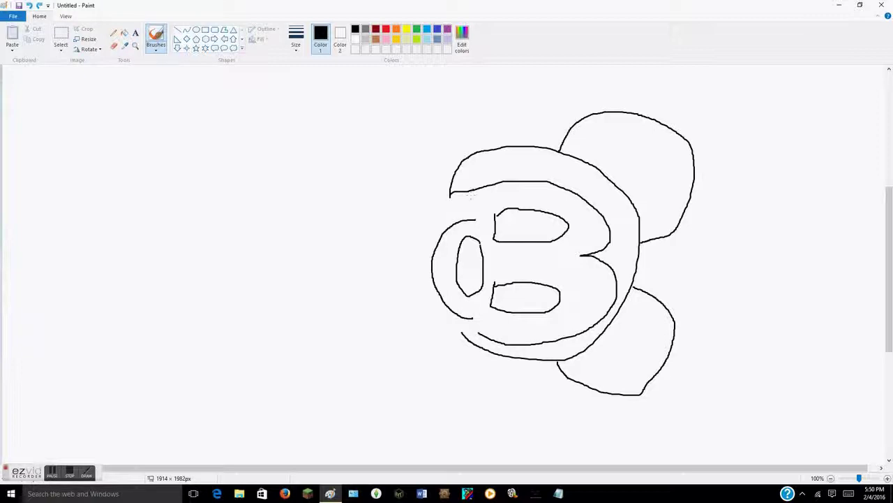
{"action": "mouse_move", "coordinate": [452, 198]}
{"action": "left_mouse_down"}
{"action": "mouse_move", "coordinate": [392, 191]}
{"action": "mouse_move", "coordinate": [381, 217]}
{"action": "mouse_move", "coordinate": [381, 281]}
{"action": "mouse_move", "coordinate": [402, 307]}
{"action": "left_mouse_up"}
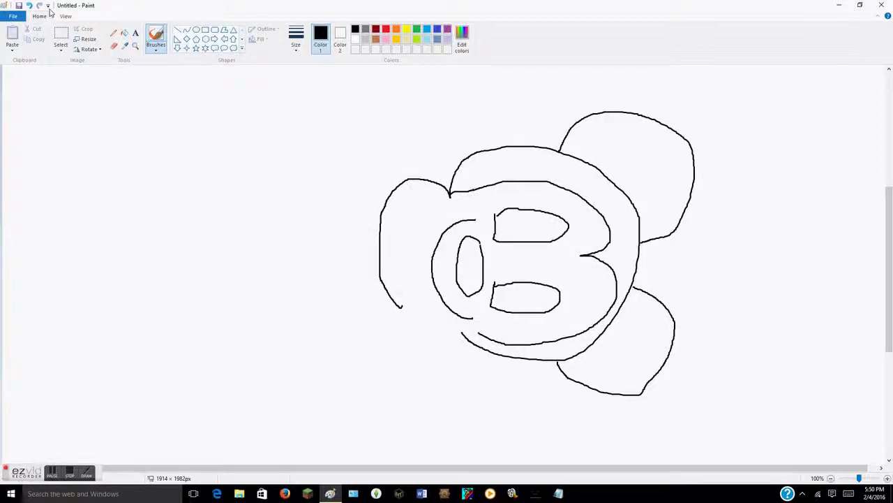
{"action": "left_click", "coordinate": [29, 6]}
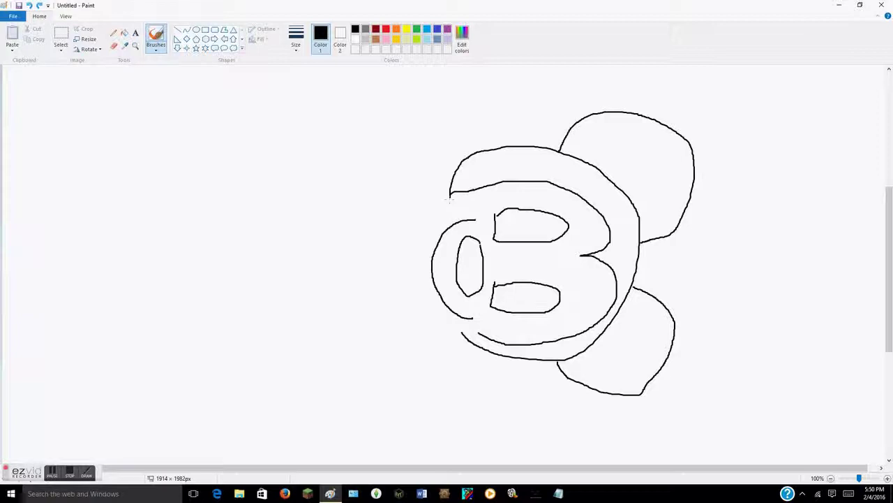
{"action": "mouse_move", "coordinate": [450, 198]}
{"action": "left_mouse_down"}
{"action": "mouse_move", "coordinate": [409, 187]}
{"action": "mouse_move", "coordinate": [383, 255]}
{"action": "mouse_move", "coordinate": [398, 326]}
{"action": "mouse_move", "coordinate": [444, 352]}
{"action": "left_mouse_up"}
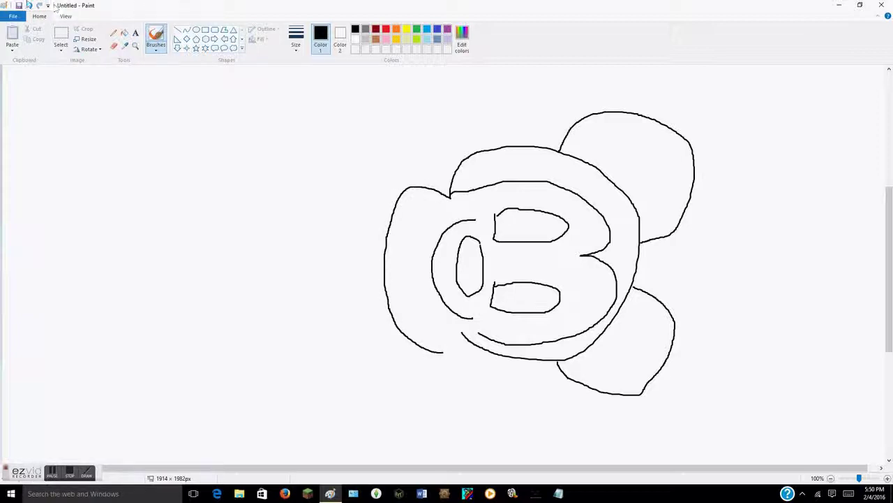
{"action": "left_click", "coordinate": [29, 5]}
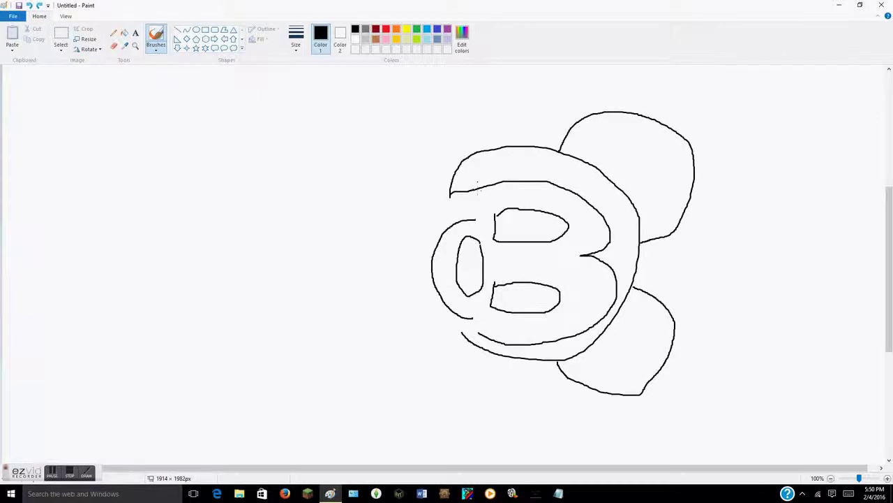
{"action": "mouse_move", "coordinate": [450, 198]}
{"action": "left_mouse_down"}
{"action": "mouse_move", "coordinate": [430, 184]}
{"action": "mouse_move", "coordinate": [406, 187]}
{"action": "mouse_move", "coordinate": [400, 283]}
{"action": "mouse_move", "coordinate": [415, 318]}
{"action": "mouse_move", "coordinate": [454, 339]}
{"action": "mouse_move", "coordinate": [462, 333]}
{"action": "left_mouse_up"}
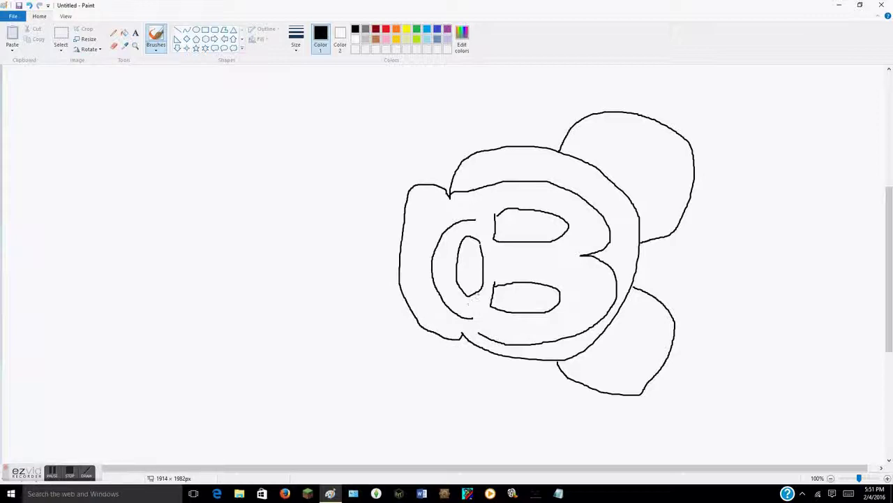
{"action": "left_click", "coordinate": [30, 6]}
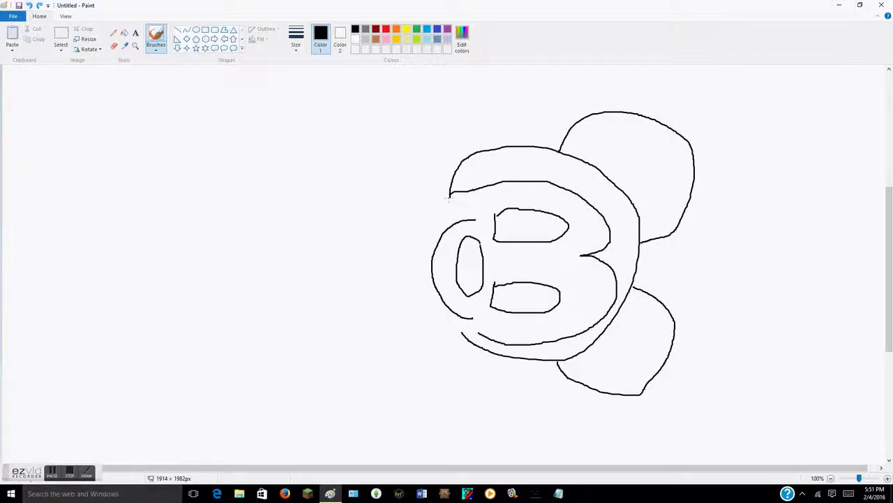
Step: Draw a rounded jaw outline around the mouth line, joining the two open ends of the head outline
{"action": "mouse_move", "coordinate": [450, 196]}
{"action": "left_mouse_down"}
{"action": "mouse_move", "coordinate": [440, 193]}
{"action": "mouse_move", "coordinate": [412, 229]}
{"action": "mouse_move", "coordinate": [408, 310]}
{"action": "mouse_move", "coordinate": [423, 339]}
{"action": "mouse_move", "coordinate": [461, 334]}
{"action": "left_mouse_up"}
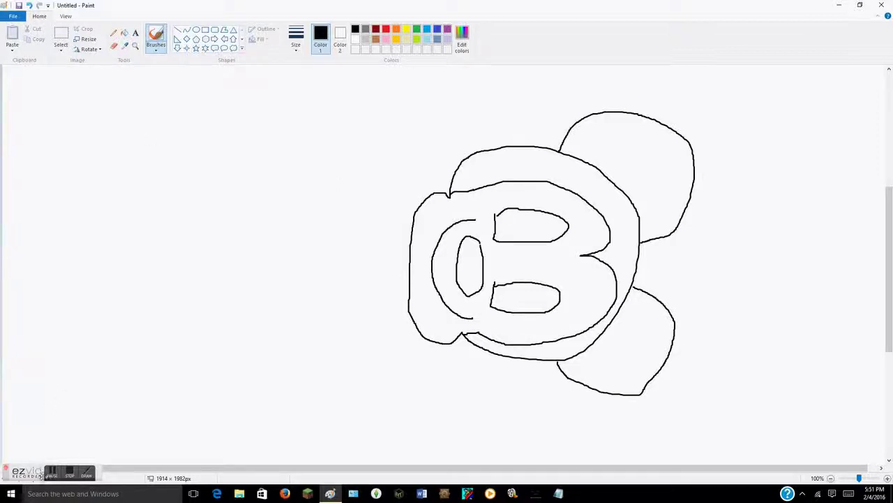
{"action": "left_click", "coordinate": [51, 474]}
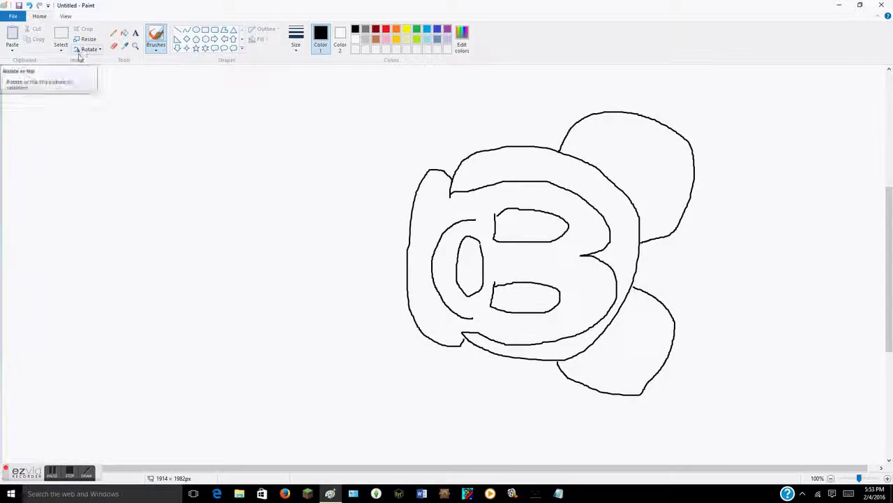
Step: Rotate the picture 90° counterclockwise so that the character's ears point upward
{"action": "left_click", "coordinate": [85, 50]}
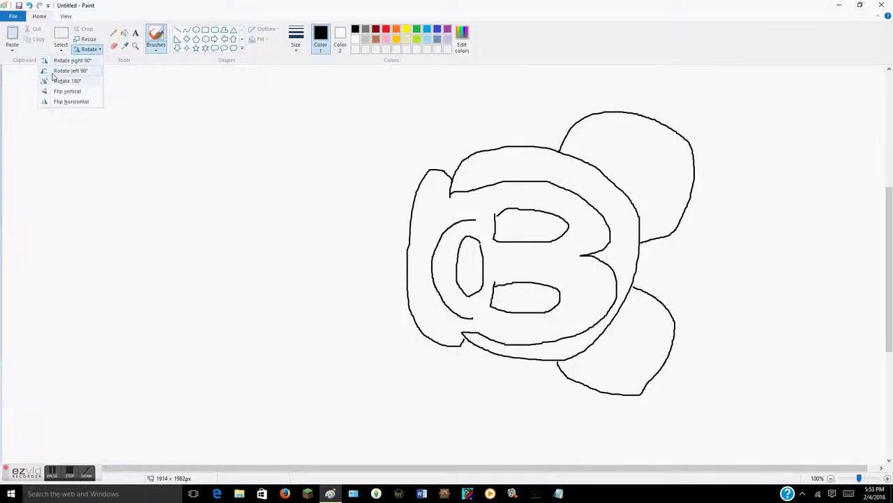
{"action": "left_click", "coordinate": [52, 71]}
{"action": "scroll", "coordinate": [439, 179], "scroll_direction": "up", "scroll_amount": 3}
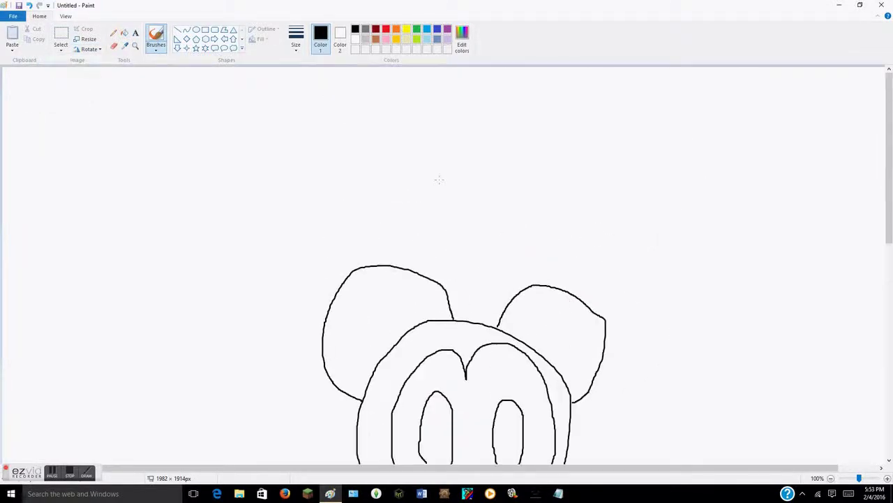
Step: Draw an open mouth with a tongue below the mouth line and a short cheek mark at each end of the line
{"action": "scroll", "coordinate": [439, 180], "scroll_direction": "down", "scroll_amount": 3}
{"action": "scroll", "coordinate": [439, 179], "scroll_direction": "down", "scroll_amount": 3}
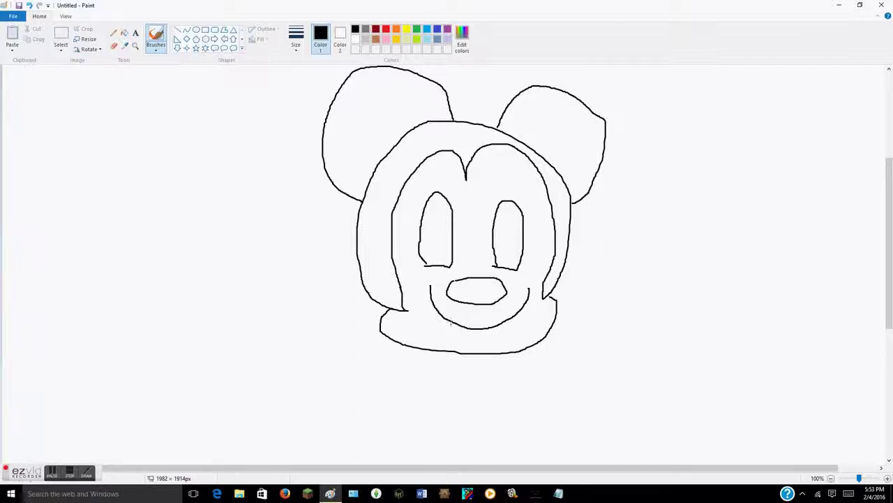
{"action": "mouse_move", "coordinate": [463, 324]}
{"action": "left_mouse_down"}
{"action": "mouse_move", "coordinate": [470, 340]}
{"action": "mouse_move", "coordinate": [490, 349]}
{"action": "mouse_move", "coordinate": [512, 338]}
{"action": "mouse_move", "coordinate": [518, 319]}
{"action": "left_mouse_up"}
{"action": "mouse_move", "coordinate": [472, 338]}
{"action": "left_mouse_down"}
{"action": "mouse_move", "coordinate": [488, 331]}
{"action": "mouse_move", "coordinate": [493, 345]}
{"action": "mouse_move", "coordinate": [509, 325]}
{"action": "mouse_move", "coordinate": [501, 332]}
{"action": "left_mouse_up"}
{"action": "left_click_drag", "start_coordinate": [438, 284], "coordinate": [426, 286]}
{"action": "left_click_drag", "start_coordinate": [535, 296], "coordinate": [524, 286]}
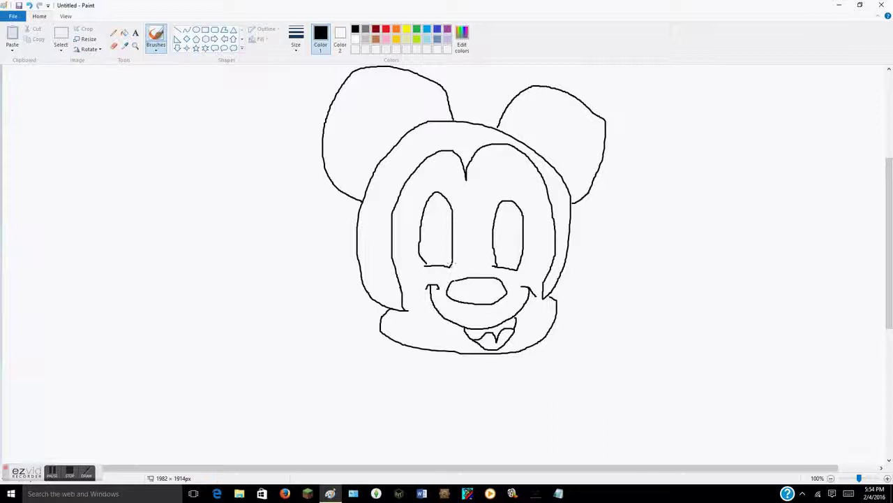
Step: Draw a narrow oval pupil outline inside the lower inner part of the right-hand eye
{"action": "mouse_move", "coordinate": [453, 265]}
{"action": "left_mouse_down"}
{"action": "mouse_move", "coordinate": [455, 241]}
{"action": "mouse_move", "coordinate": [444, 229]}
{"action": "left_mouse_up"}
{"action": "left_click", "coordinate": [30, 5]}
{"action": "mouse_move", "coordinate": [496, 267]}
{"action": "left_mouse_down"}
{"action": "mouse_move", "coordinate": [509, 234]}
{"action": "mouse_move", "coordinate": [513, 255]}
{"action": "mouse_move", "coordinate": [502, 266]}
{"action": "left_mouse_up"}
{"action": "mouse_move", "coordinate": [445, 266]}
{"action": "left_mouse_down"}
{"action": "mouse_move", "coordinate": [445, 238]}
{"action": "mouse_move", "coordinate": [453, 239]}
{"action": "left_mouse_up"}
{"action": "left_click", "coordinate": [29, 4]}
{"action": "mouse_move", "coordinate": [448, 266]}
{"action": "left_mouse_down"}
{"action": "mouse_move", "coordinate": [428, 240]}
{"action": "mouse_move", "coordinate": [429, 262]}
{"action": "left_mouse_up"}
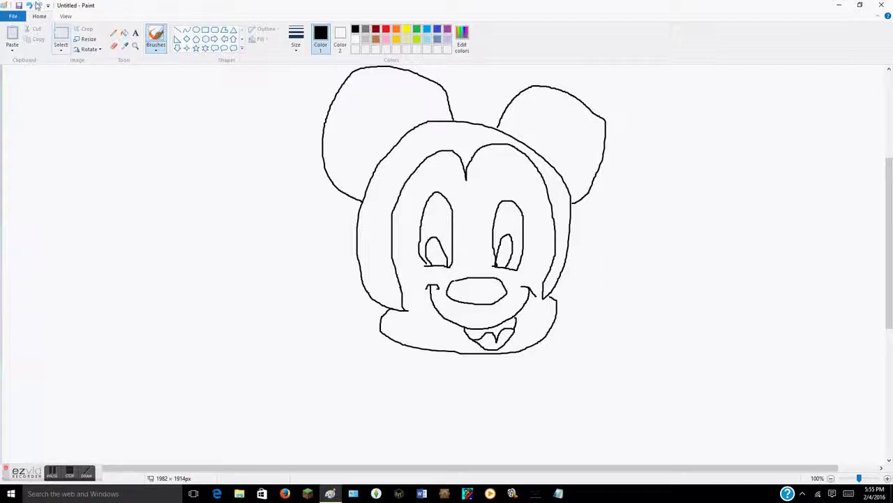
{"action": "left_click", "coordinate": [29, 5]}
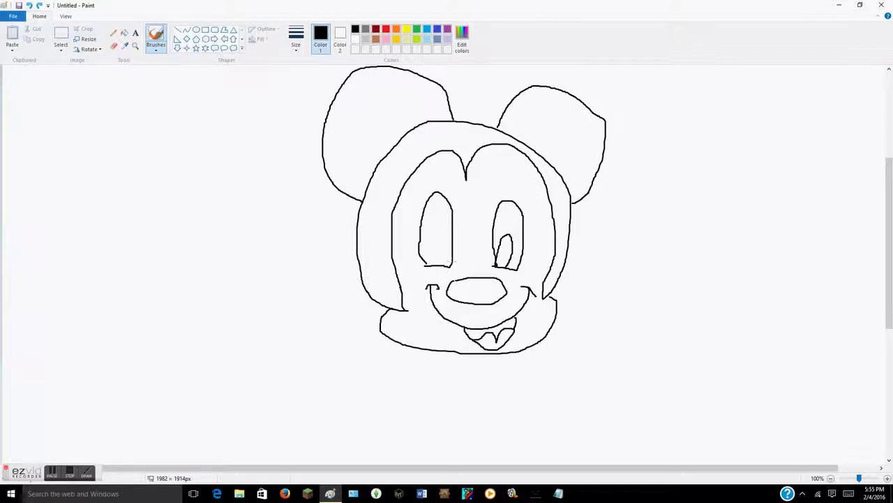
{"action": "mouse_move", "coordinate": [452, 265]}
{"action": "left_mouse_down"}
{"action": "mouse_move", "coordinate": [438, 236]}
{"action": "mouse_move", "coordinate": [431, 249]}
{"action": "mouse_move", "coordinate": [447, 264]}
{"action": "left_mouse_up"}
{"action": "left_click", "coordinate": [29, 4]}
{"action": "mouse_move", "coordinate": [450, 257]}
{"action": "left_mouse_down"}
{"action": "mouse_move", "coordinate": [451, 237]}
{"action": "mouse_move", "coordinate": [436, 236]}
{"action": "mouse_move", "coordinate": [442, 268]}
{"action": "left_mouse_up"}
{"action": "left_click", "coordinate": [29, 5]}
{"action": "mouse_move", "coordinate": [443, 266]}
{"action": "left_mouse_down"}
{"action": "mouse_move", "coordinate": [439, 232]}
{"action": "mouse_move", "coordinate": [429, 239]}
{"action": "mouse_move", "coordinate": [433, 267]}
{"action": "left_mouse_up"}
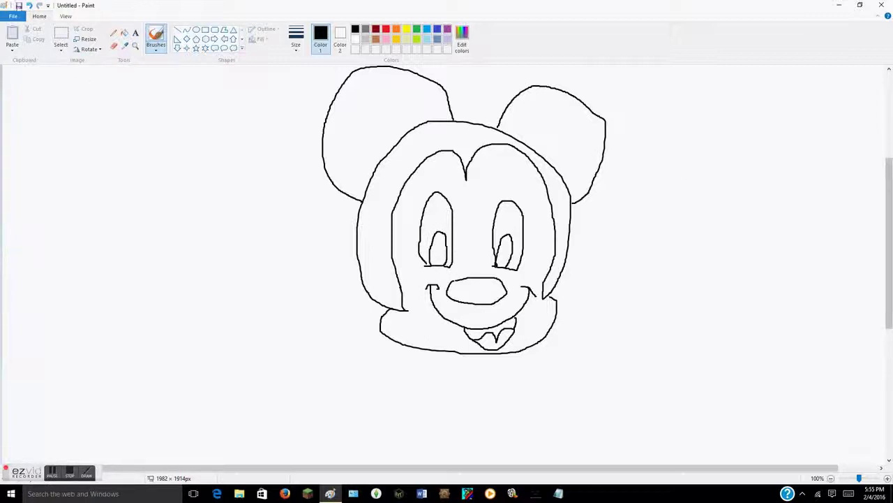
{"action": "left_click", "coordinate": [29, 5]}
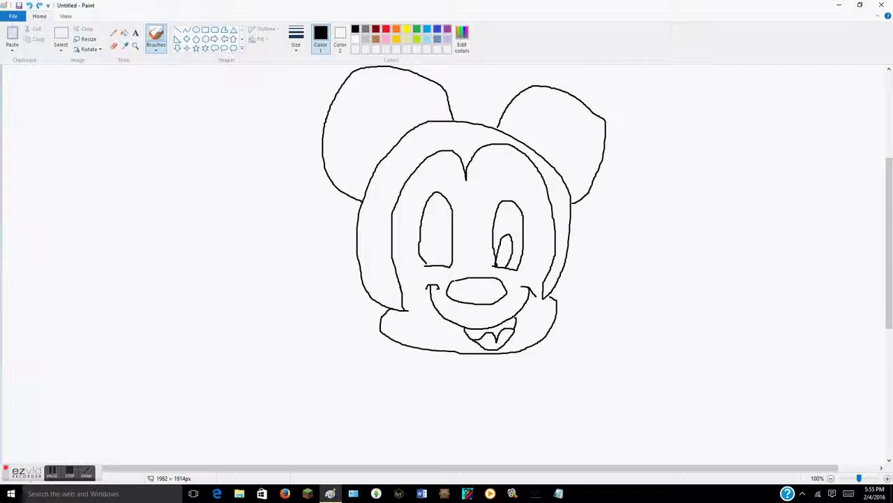
{"action": "mouse_move", "coordinate": [445, 264]}
{"action": "left_mouse_down"}
{"action": "mouse_move", "coordinate": [438, 236]}
{"action": "mouse_move", "coordinate": [426, 253]}
{"action": "mouse_move", "coordinate": [433, 264]}
{"action": "left_mouse_up"}
{"action": "left_click", "coordinate": [29, 5]}
{"action": "mouse_move", "coordinate": [451, 266]}
{"action": "left_mouse_down"}
{"action": "mouse_move", "coordinate": [448, 233]}
{"action": "mouse_move", "coordinate": [441, 242]}
{"action": "mouse_move", "coordinate": [436, 228]}
{"action": "mouse_move", "coordinate": [428, 237]}
{"action": "mouse_move", "coordinate": [438, 268]}
{"action": "left_mouse_up"}
{"action": "left_click", "coordinate": [30, 5]}
{"action": "left_click_drag", "start_coordinate": [449, 266], "coordinate": [444, 241]}
{"action": "left_click_drag", "start_coordinate": [443, 241], "coordinate": [441, 267]}
{"action": "left_click", "coordinate": [28, 4]}
{"action": "left_click", "coordinate": [29, 5]}
Step: Draw a narrow pupil outline in the lower inner part of the left-hand eye, undoing unsuitable strokes
{"action": "left_click_drag", "start_coordinate": [451, 264], "coordinate": [441, 241]}
{"action": "mouse_move", "coordinate": [440, 238]}
{"action": "left_mouse_down"}
{"action": "mouse_move", "coordinate": [431, 256]}
{"action": "mouse_move", "coordinate": [436, 266]}
{"action": "left_mouse_up"}
{"action": "left_click", "coordinate": [31, 6]}
{"action": "mouse_move", "coordinate": [441, 239]}
{"action": "left_mouse_down"}
{"action": "mouse_move", "coordinate": [436, 230]}
{"action": "mouse_move", "coordinate": [438, 266]}
{"action": "mouse_move", "coordinate": [443, 252]}
{"action": "left_mouse_up"}
{"action": "left_click", "coordinate": [29, 5]}
{"action": "left_click_drag", "start_coordinate": [441, 240], "coordinate": [430, 238]}
{"action": "left_click", "coordinate": [29, 5]}
Step: Fill both pupils with black and the tongue with red
{"action": "left_click", "coordinate": [124, 32]}
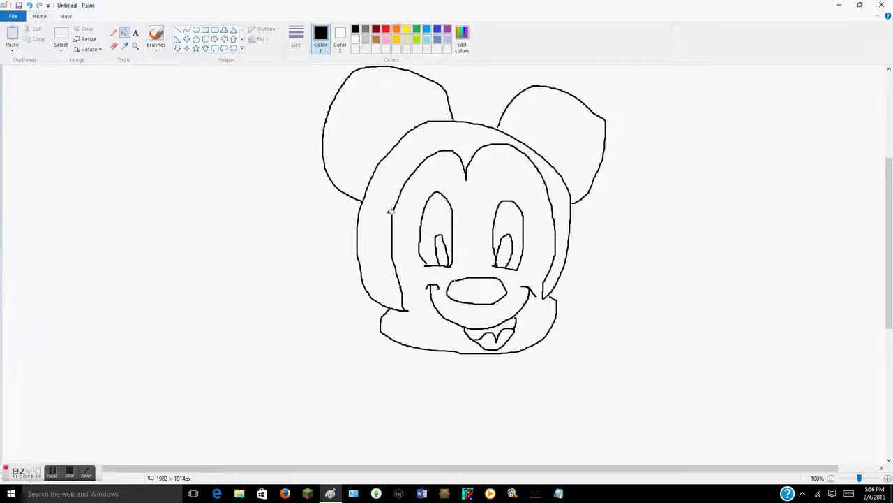
{"action": "left_click", "coordinate": [440, 251]}
{"action": "left_click", "coordinate": [504, 253]}
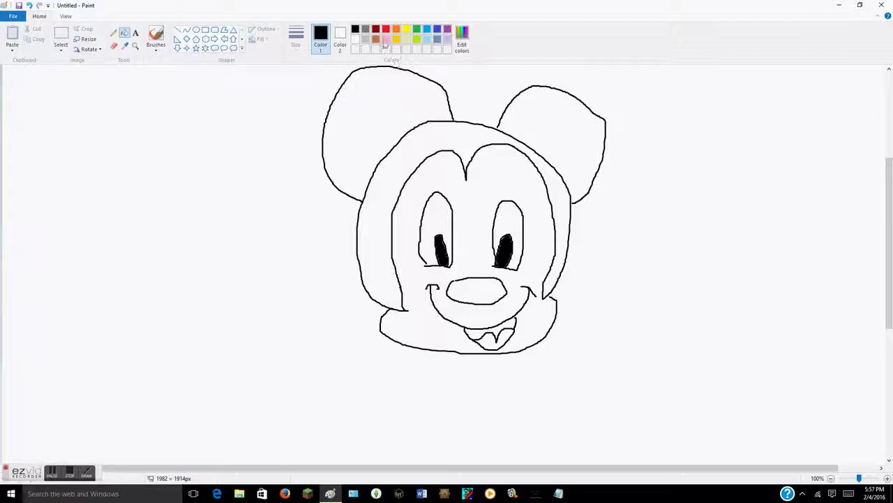
{"action": "left_click", "coordinate": [384, 30]}
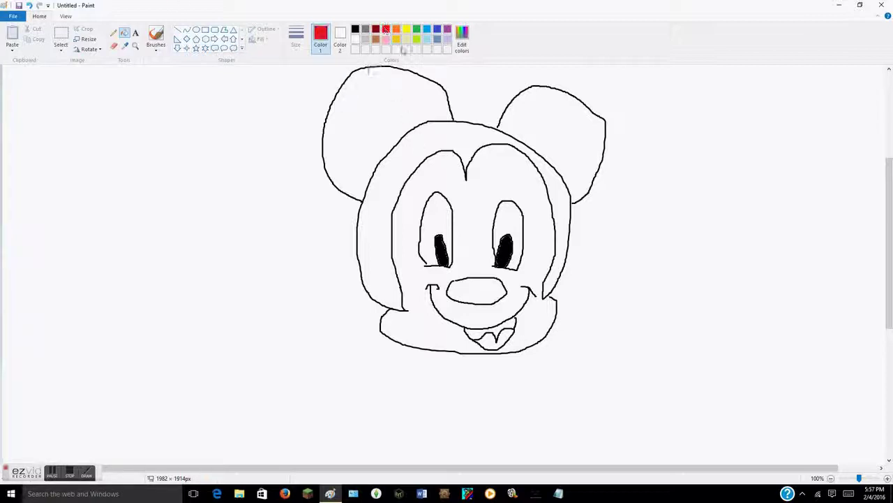
{"action": "left_click", "coordinate": [492, 340]}
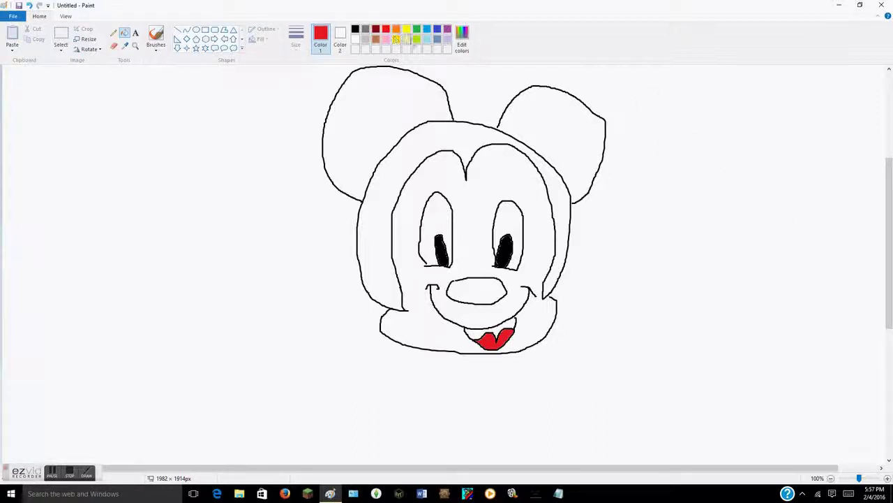
Step: Try to fill the face with light yellow and undo the fills
{"action": "left_click", "coordinate": [406, 39]}
{"action": "left_click", "coordinate": [409, 325]}
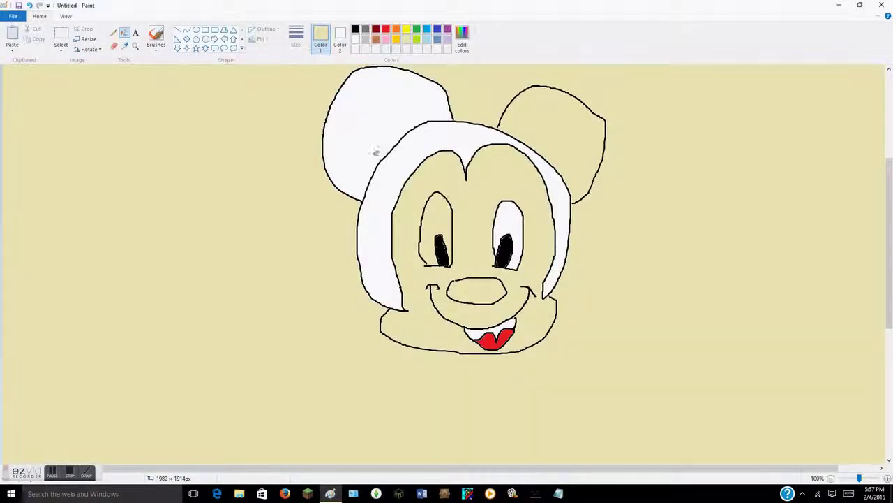
{"action": "left_click", "coordinate": [30, 5]}
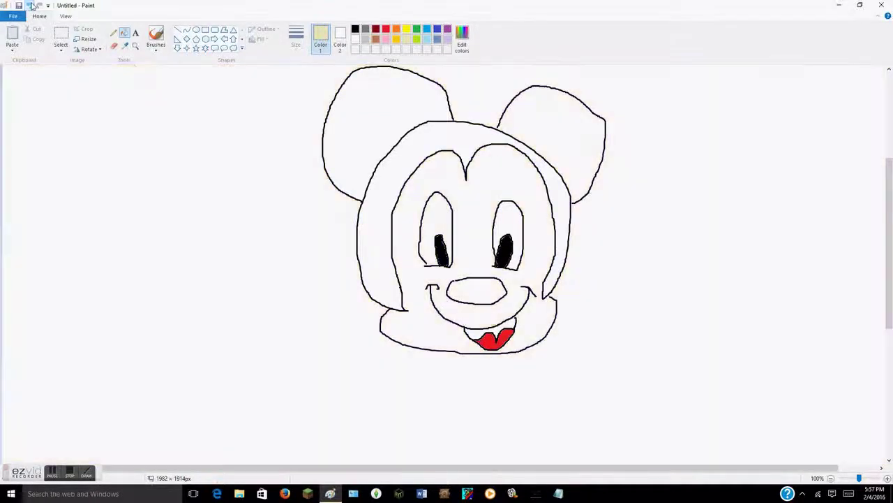
{"action": "left_click", "coordinate": [410, 314]}
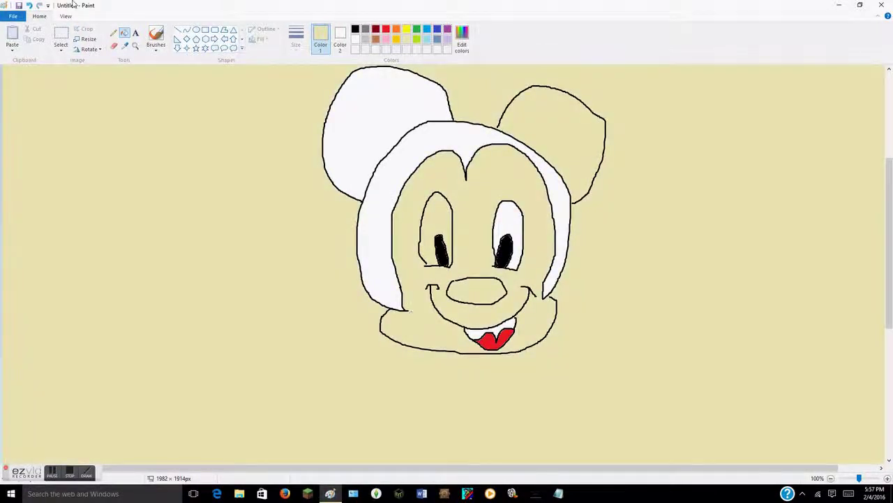
{"action": "left_click", "coordinate": [31, 5]}
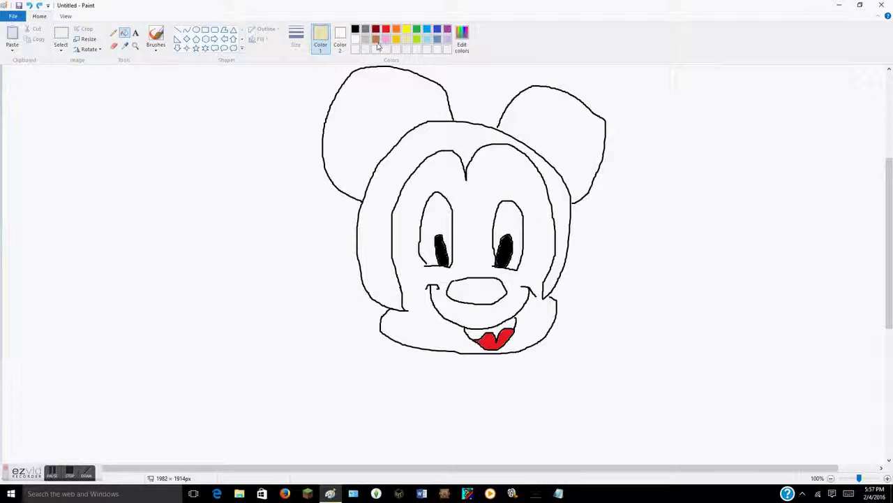
Step: Define a tan skin color with red 233, green 205 and blue 148, and add it to the custom colors
{"action": "left_click", "coordinate": [463, 35]}
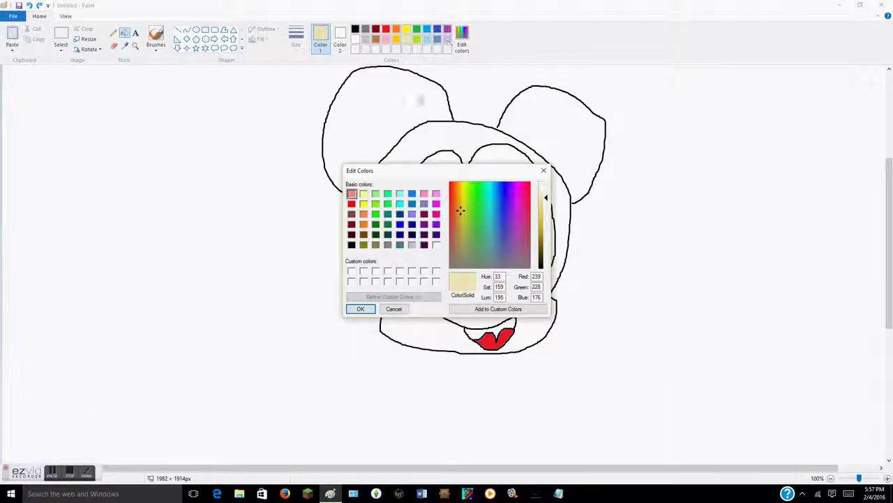
{"action": "left_click", "coordinate": [459, 212]}
{"action": "left_click_drag", "start_coordinate": [543, 195], "coordinate": [546, 205]}
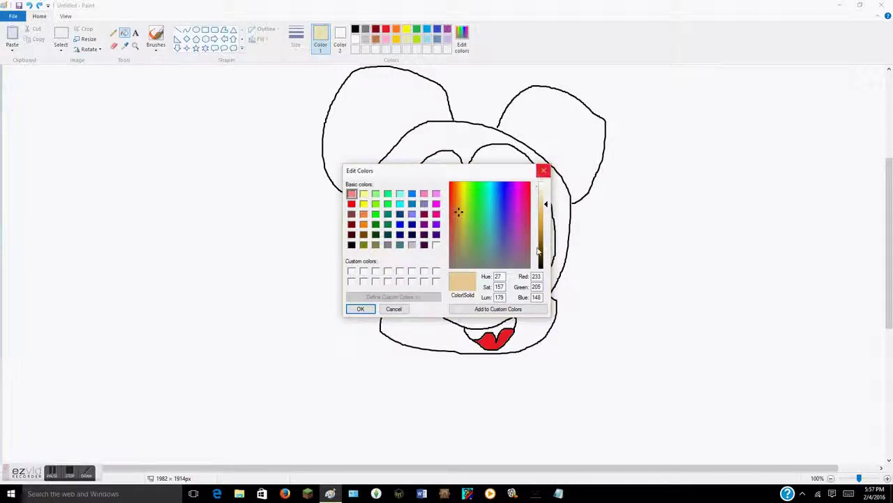
{"action": "left_click", "coordinate": [455, 312]}
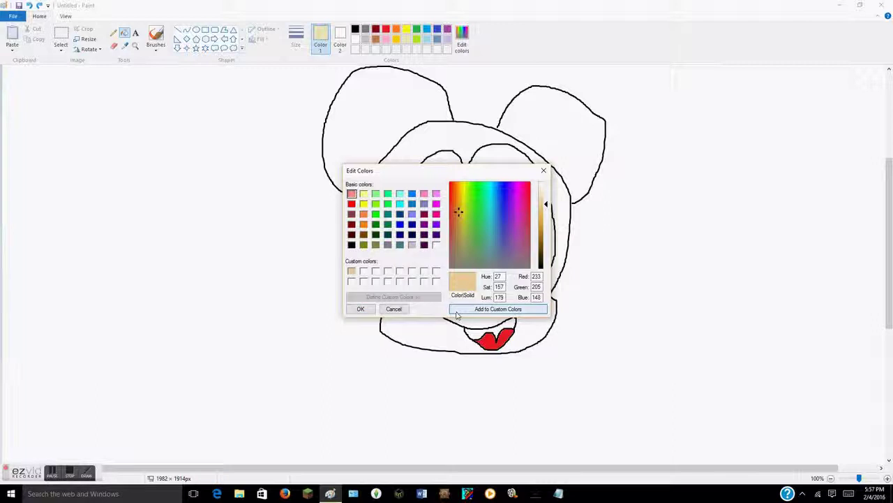
{"action": "left_click", "coordinate": [361, 307]}
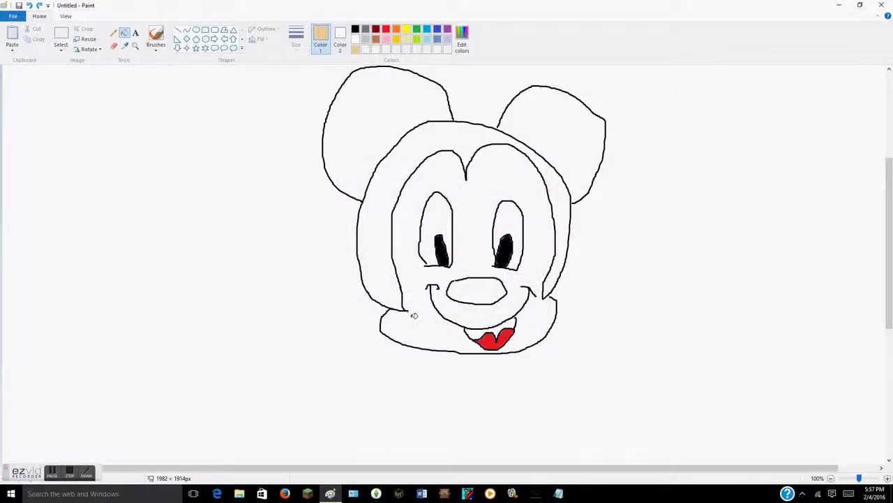
Step: Try to fill the face with the custom tan color and undo the fills
{"action": "left_click", "coordinate": [415, 315]}
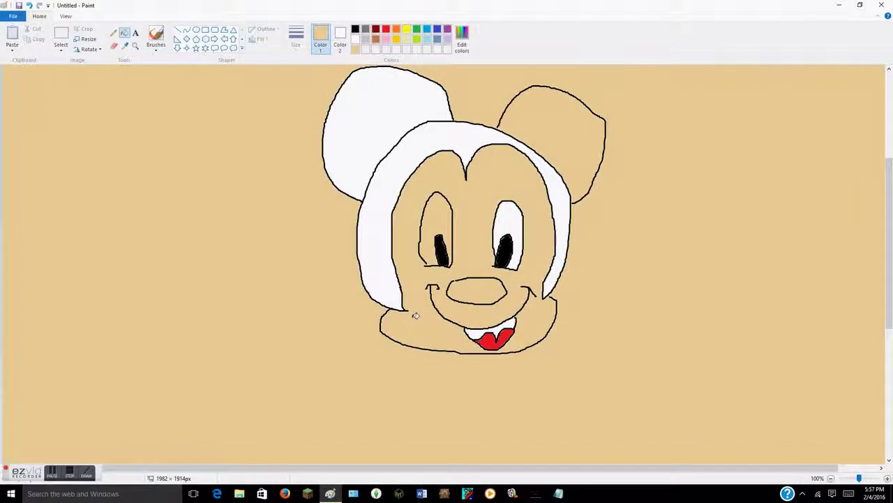
{"action": "left_click", "coordinate": [31, 6]}
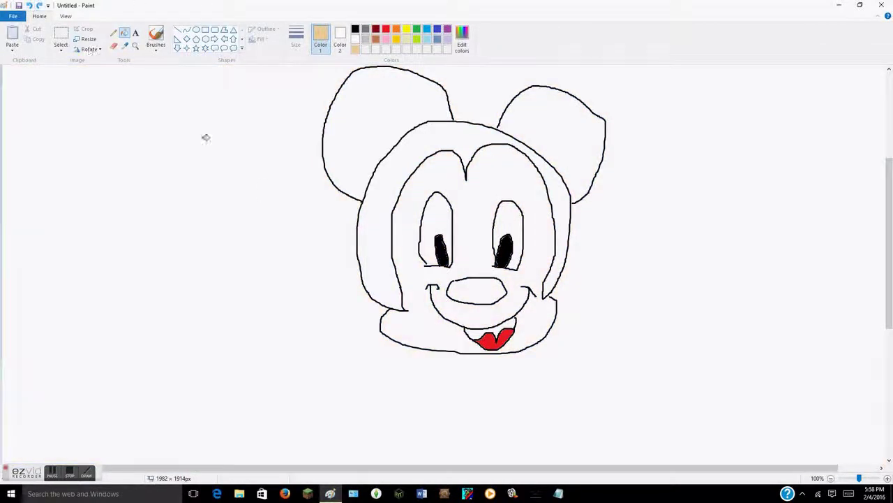
{"action": "left_click", "coordinate": [404, 246]}
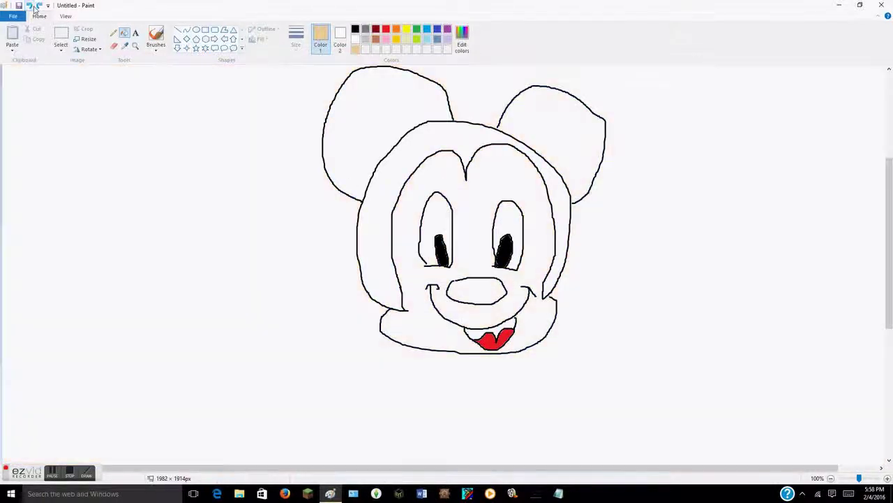
{"action": "left_click", "coordinate": [30, 6]}
Step: Try to fill both ears and the band around the face with black, and undo all of these fills
{"action": "left_click", "coordinate": [355, 28]}
{"action": "left_click", "coordinate": [378, 104]}
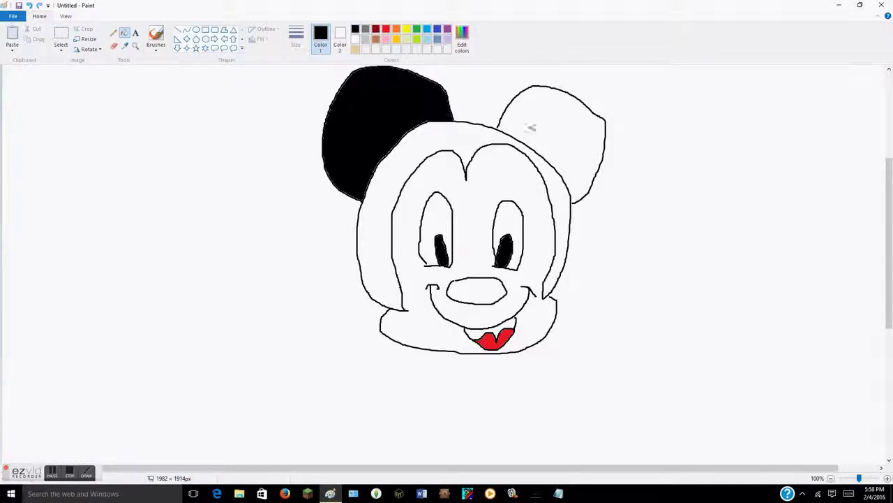
{"action": "left_click", "coordinate": [549, 120]}
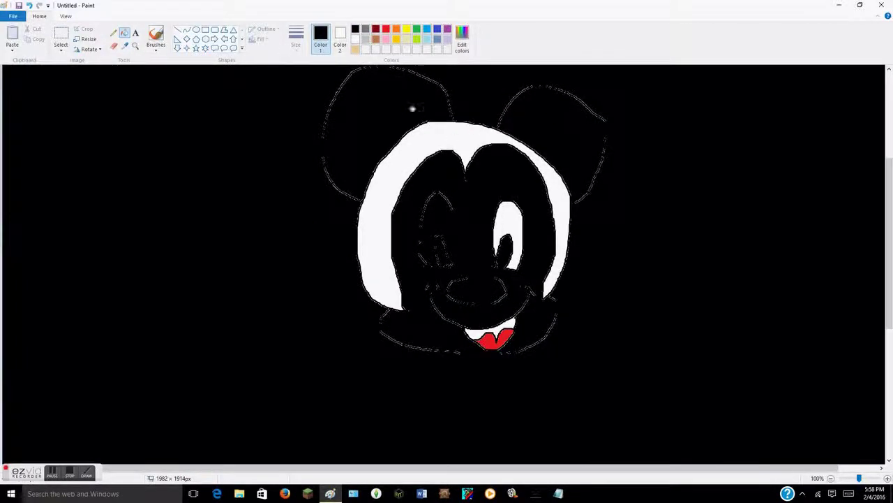
{"action": "left_click", "coordinate": [29, 5]}
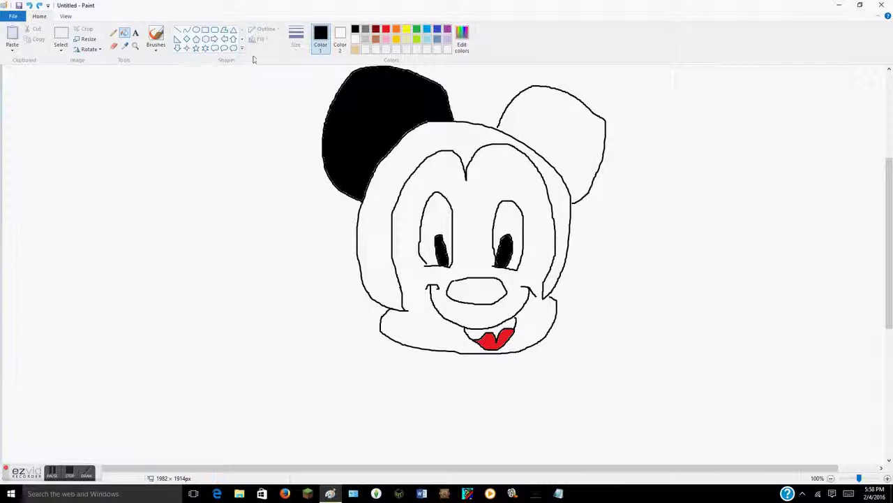
{"action": "left_click", "coordinate": [386, 241]}
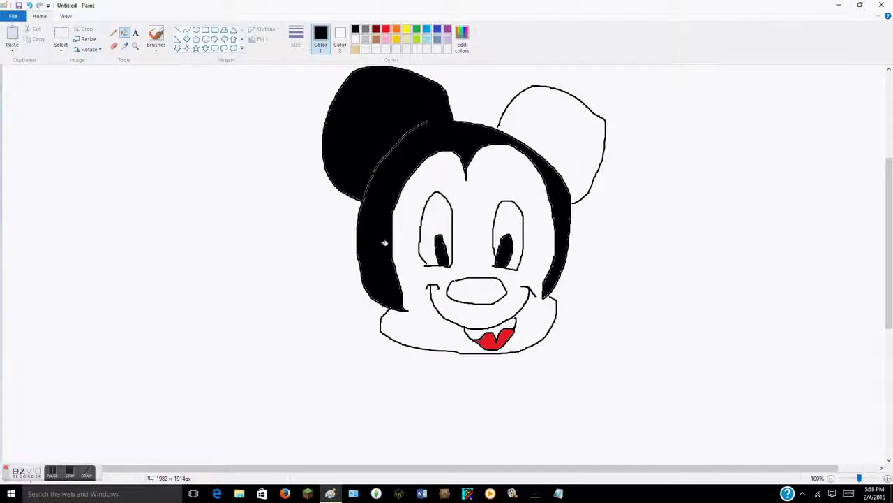
{"action": "left_click", "coordinate": [562, 120]}
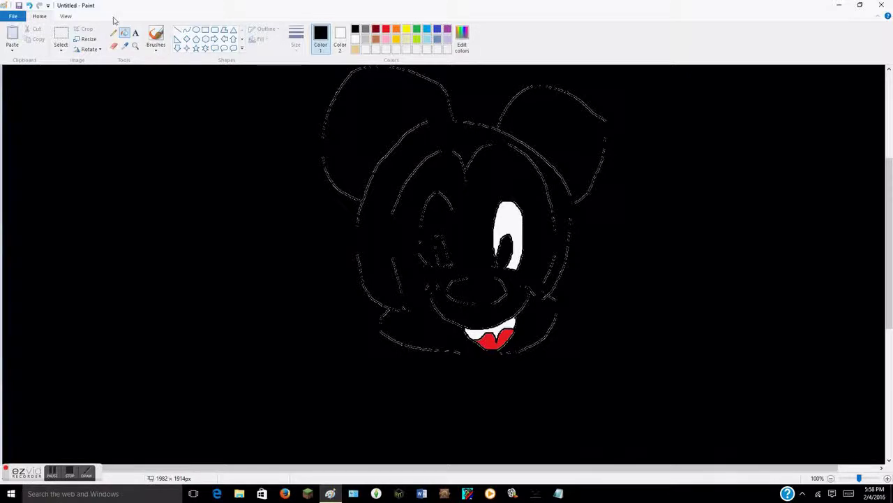
{"action": "left_click", "coordinate": [29, 6]}
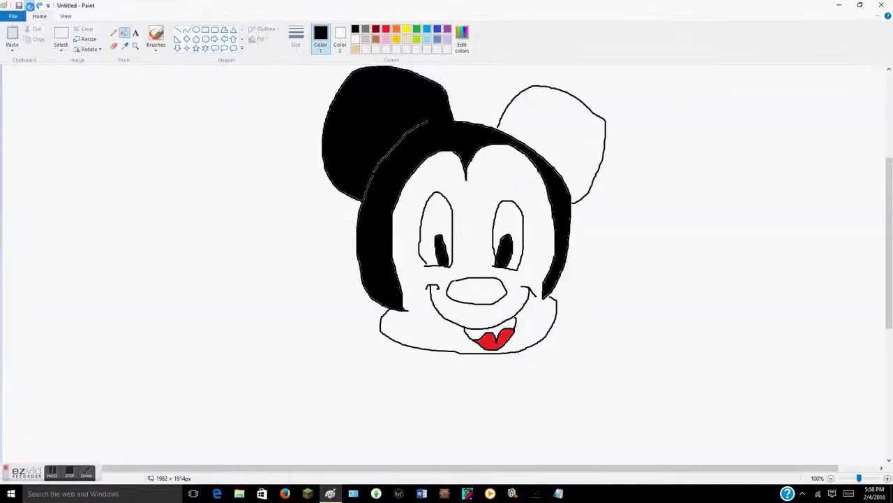
{"action": "left_click", "coordinate": [30, 7]}
{"action": "left_click", "coordinate": [30, 7]}
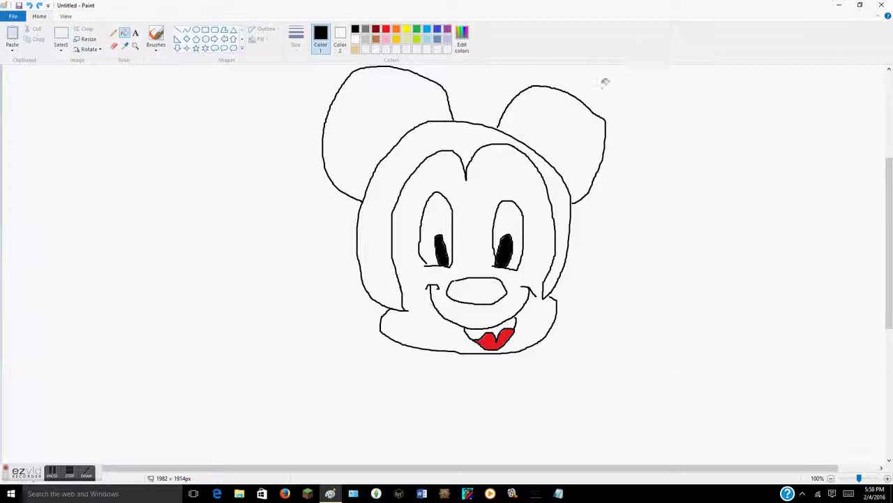
{"action": "left_click", "coordinate": [68, 472]}
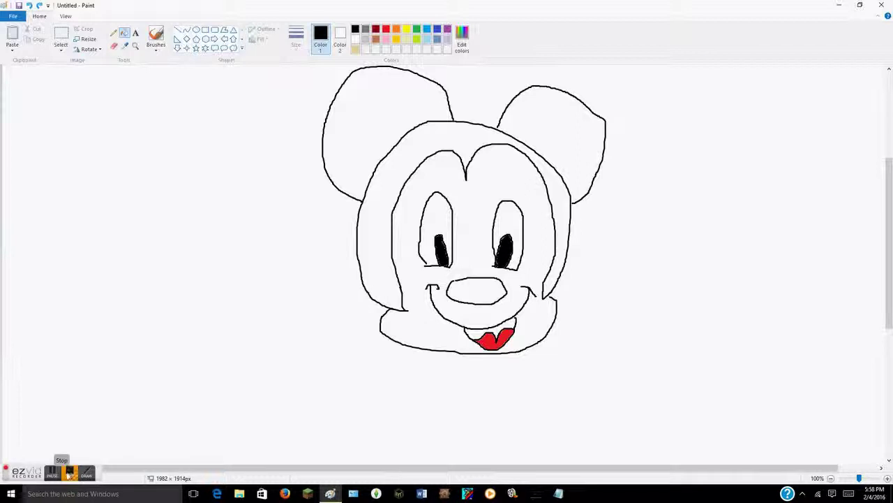